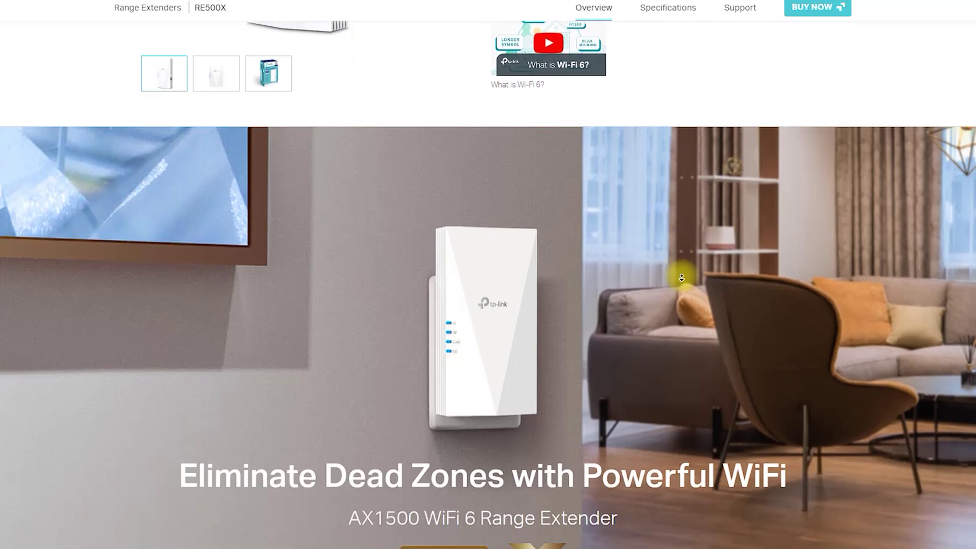
# Examine the RE500X product overview, from the hero banner down through the WiFi 6, amplifier, CPU, OneMesh, coverage, DIY WiFi and access point mode sections
pyautogui.scroll(-3, 682, 277)
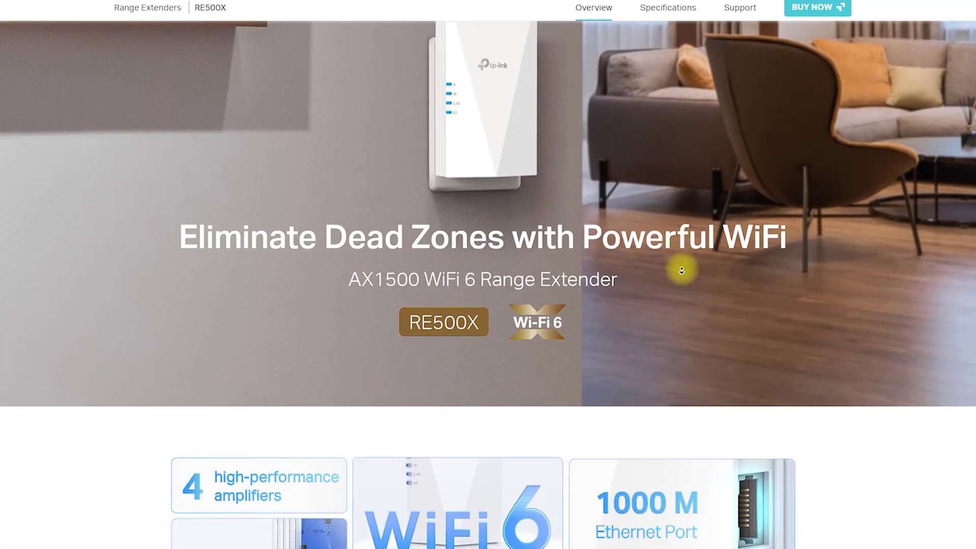
pyautogui.scroll(-3, 682, 273)
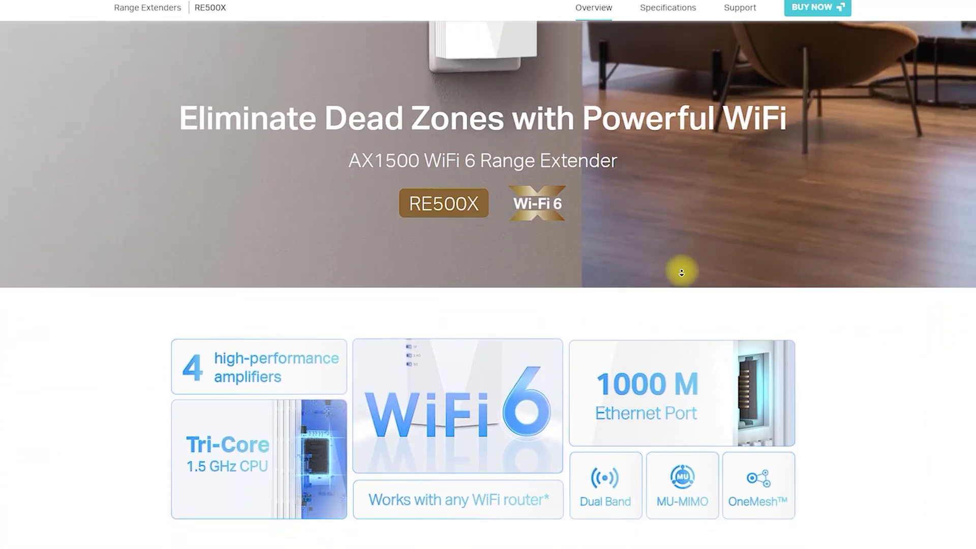
pyautogui.scroll(-3, 682, 273)
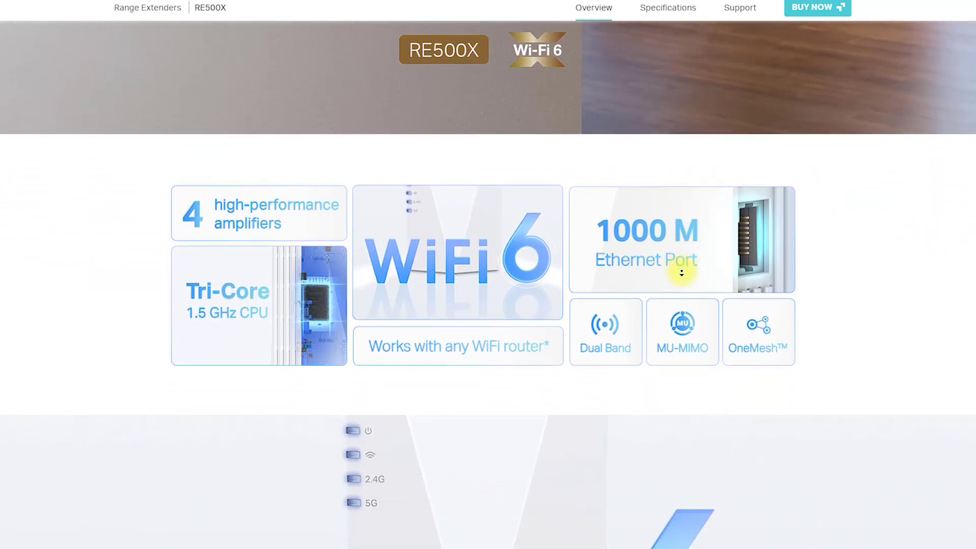
pyautogui.scroll(-3, 682, 273)
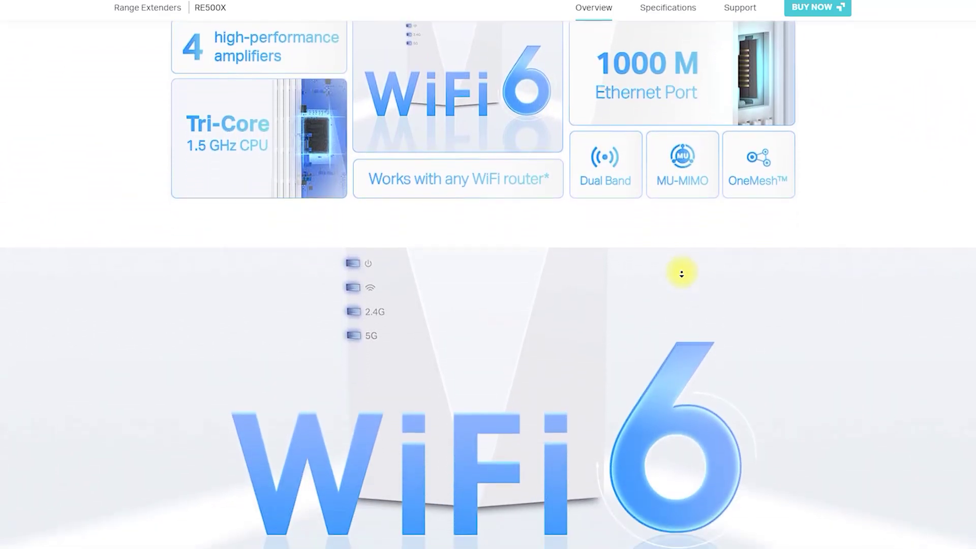
pyautogui.scroll(-3, 681, 273)
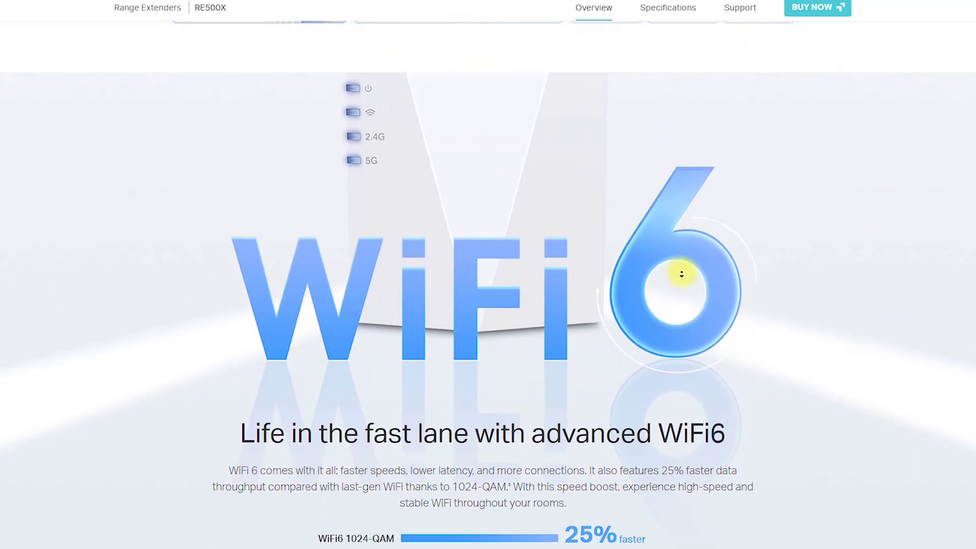
pyautogui.scroll(-3, 681, 274)
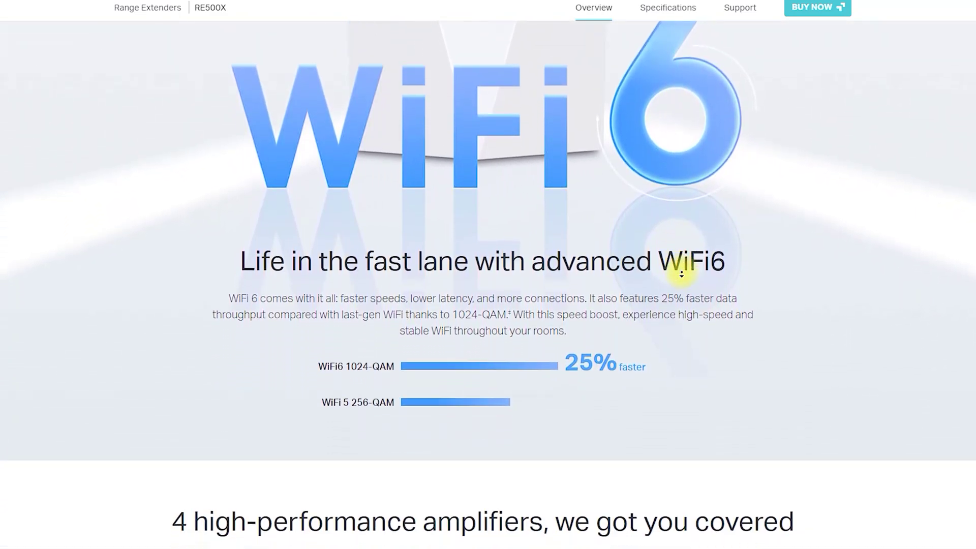
pyautogui.scroll(-3, 682, 274)
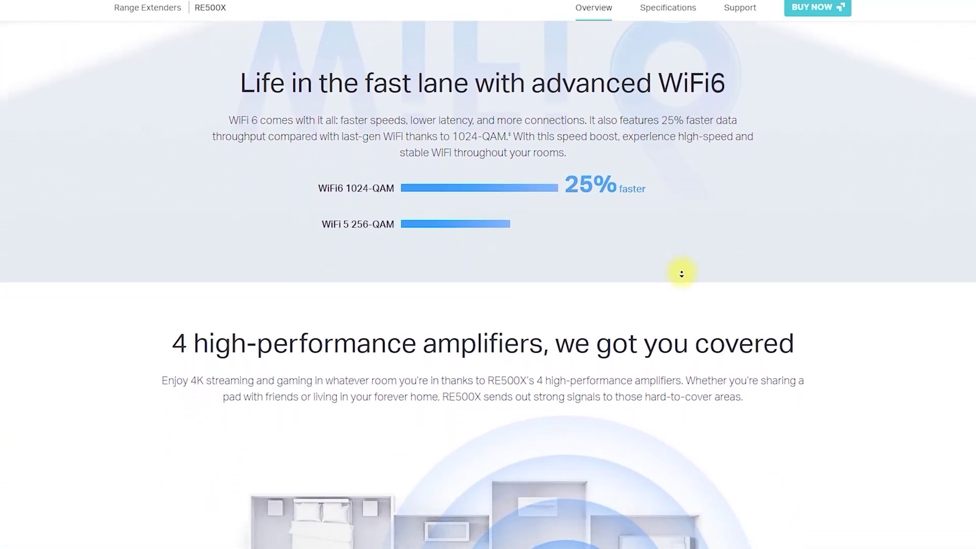
pyautogui.scroll(-4, 682, 276)
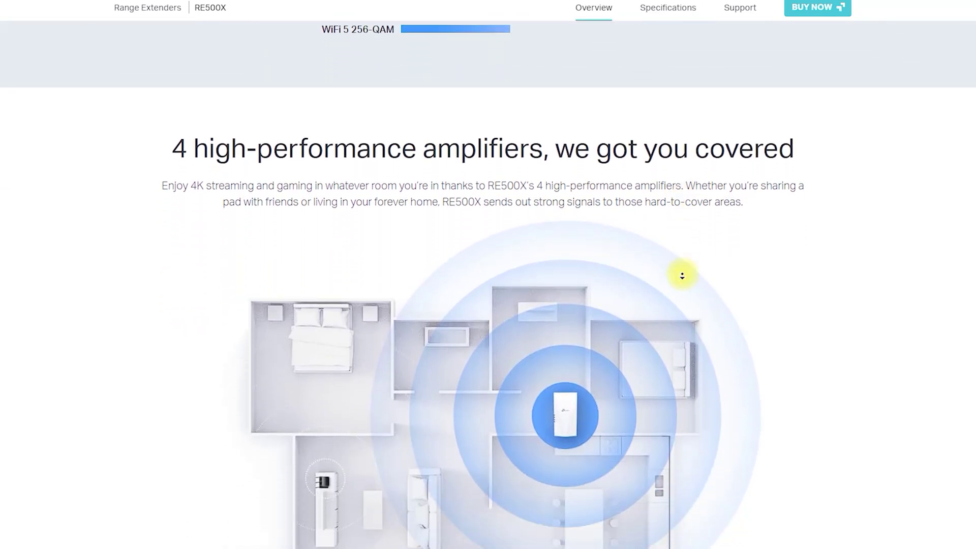
pyautogui.scroll(-3, 684, 274)
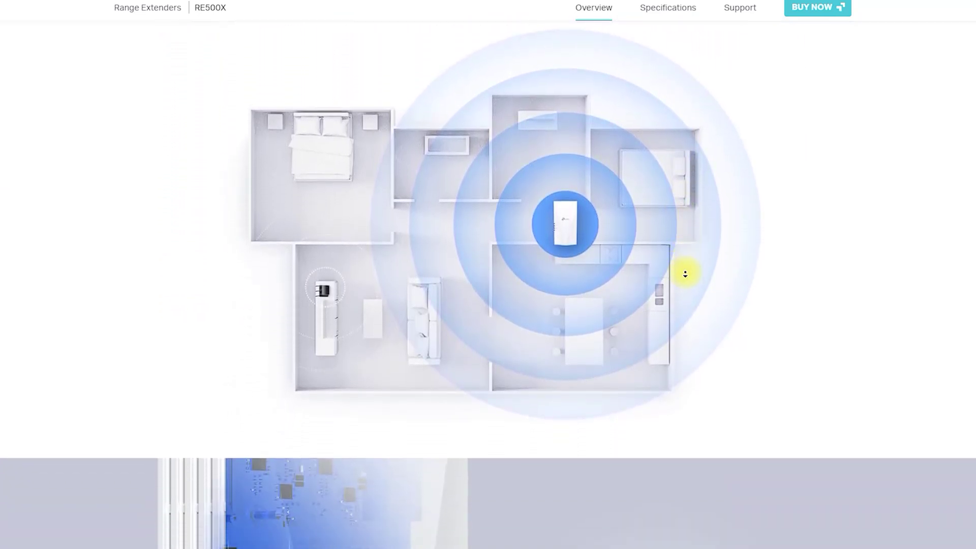
pyautogui.scroll(-3, 687, 273)
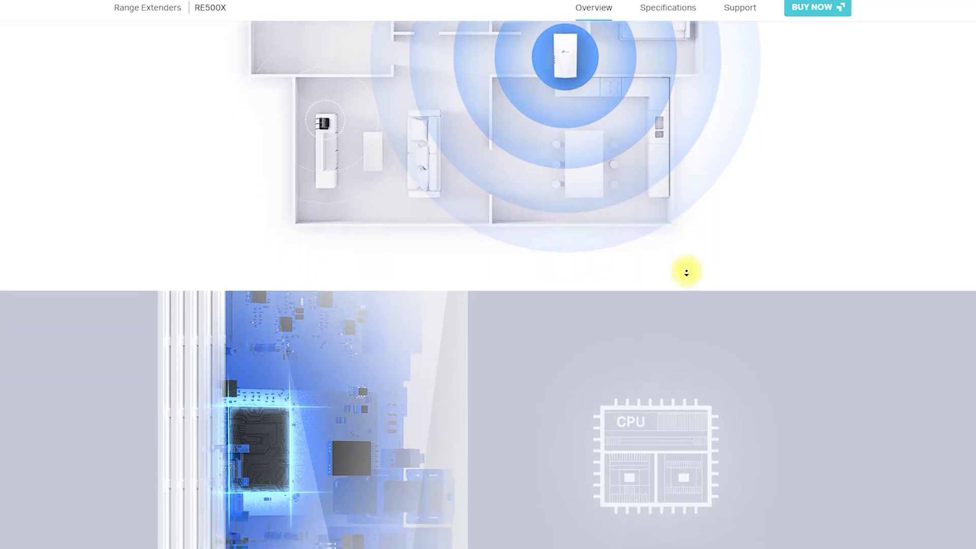
pyautogui.scroll(-3, 687, 273)
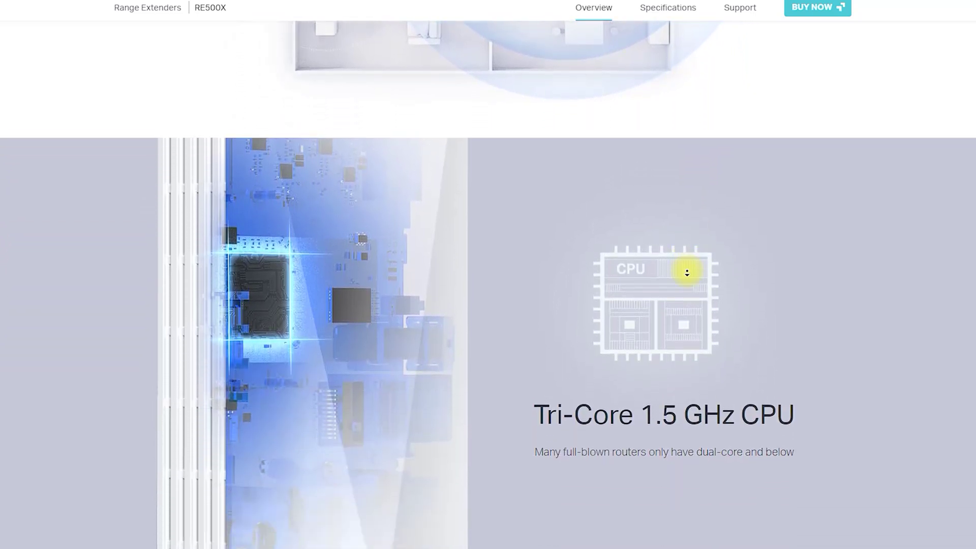
pyautogui.scroll(-3, 687, 273)
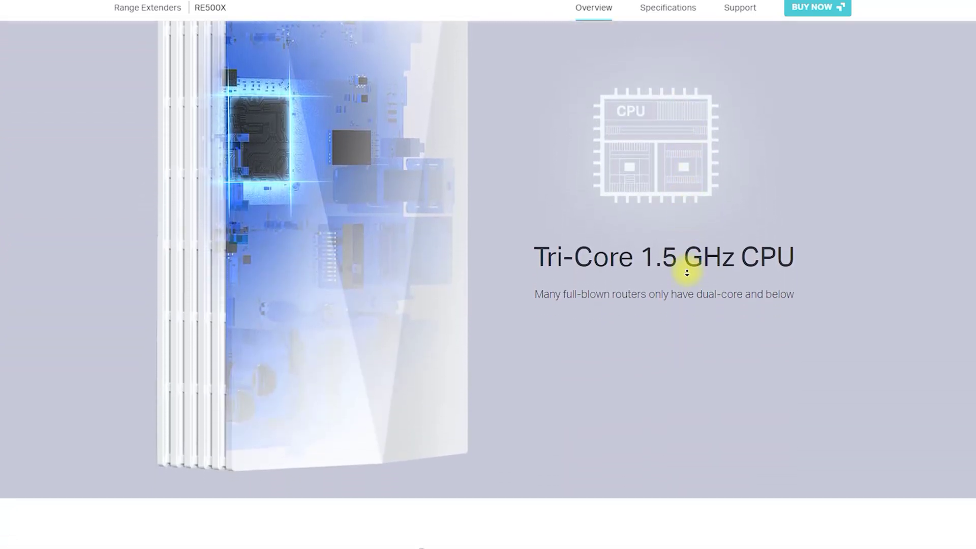
pyautogui.scroll(-3, 687, 273)
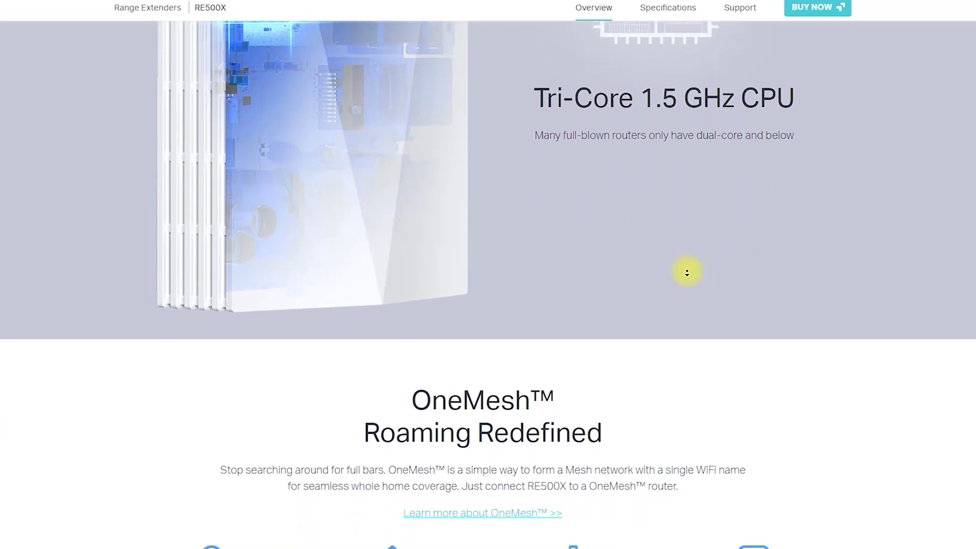
pyautogui.scroll(-3, 686, 273)
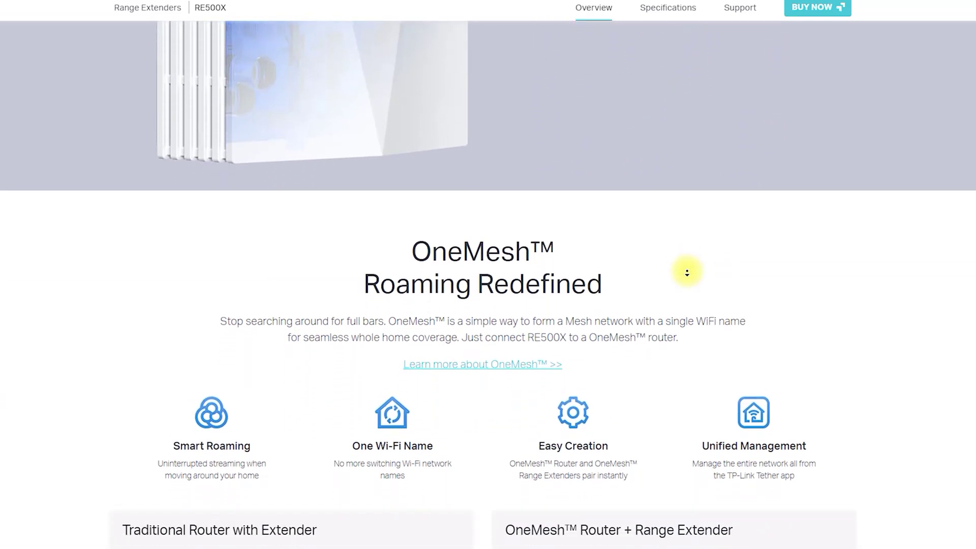
pyautogui.scroll(-4, 687, 273)
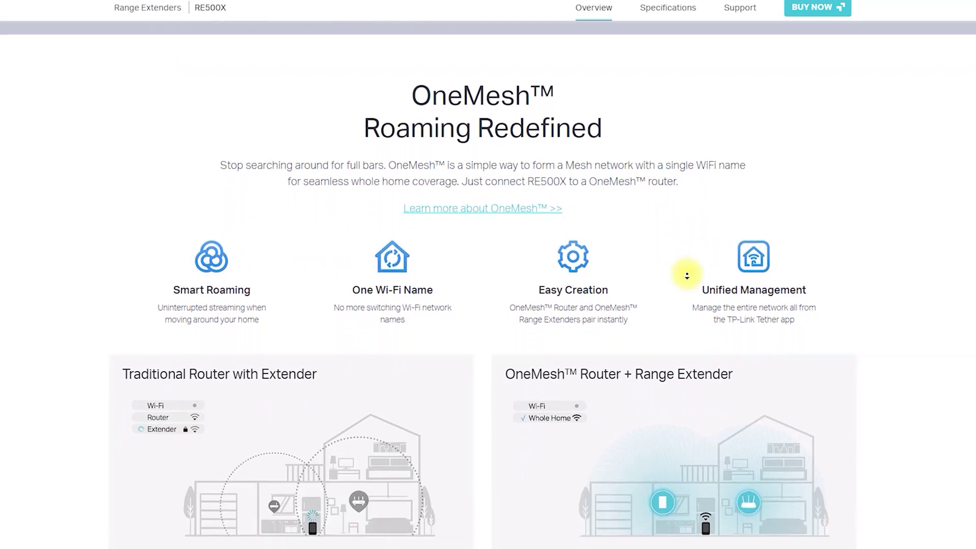
pyautogui.scroll(-4, 686, 275)
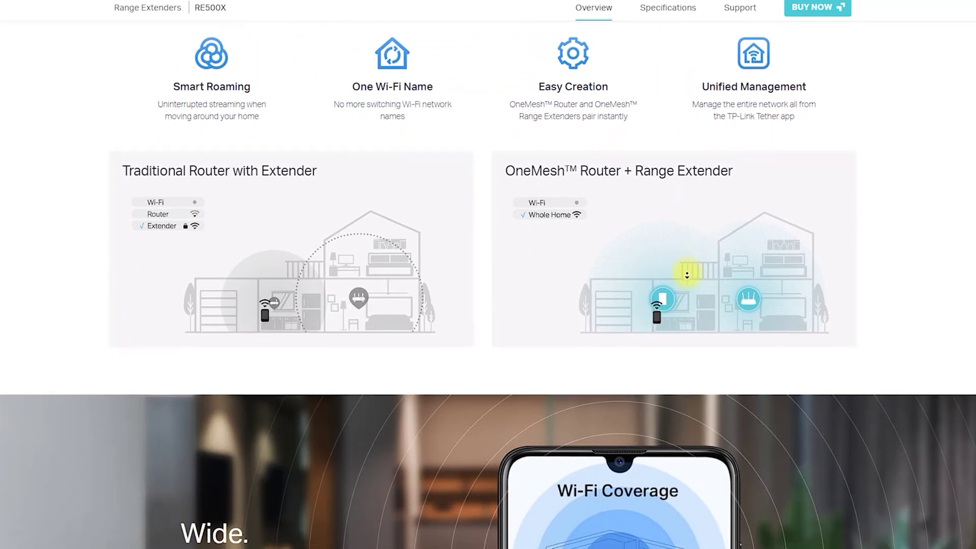
pyautogui.scroll(-4, 687, 275)
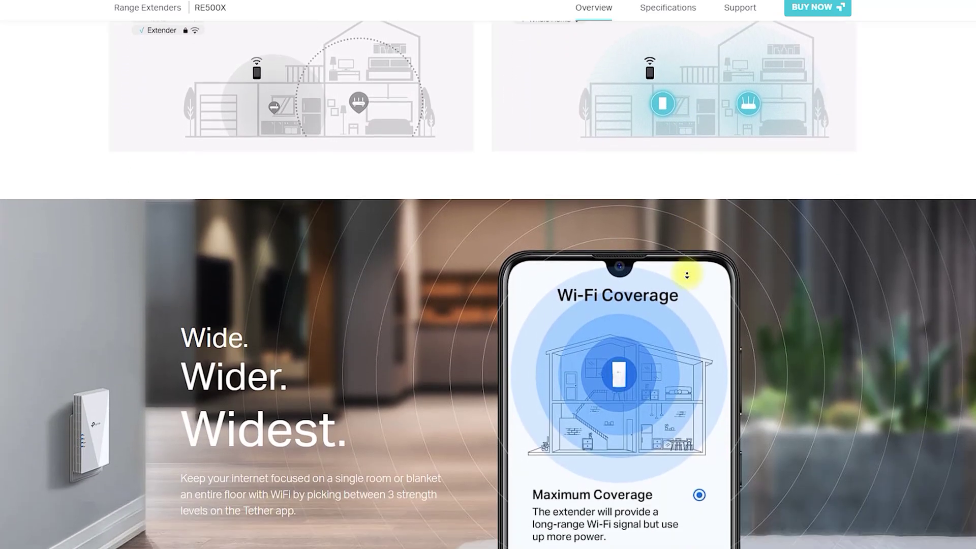
pyautogui.scroll(-4, 687, 275)
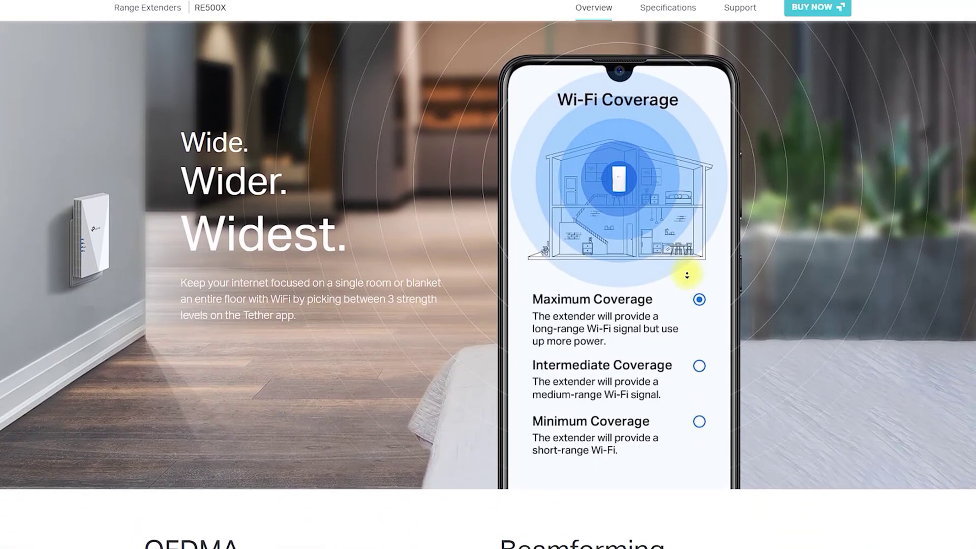
pyautogui.scroll(-4, 687, 275)
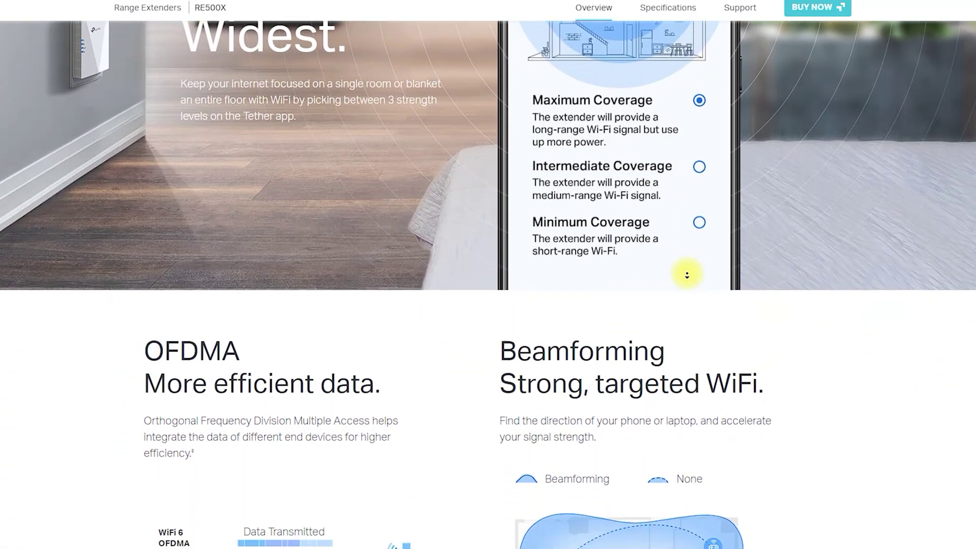
pyautogui.scroll(-4, 687, 276)
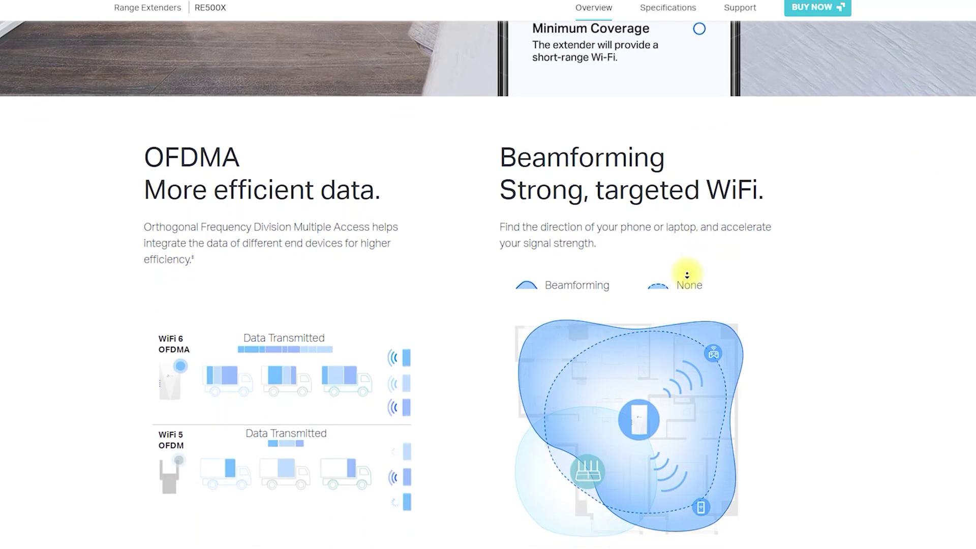
pyautogui.scroll(-4, 687, 275)
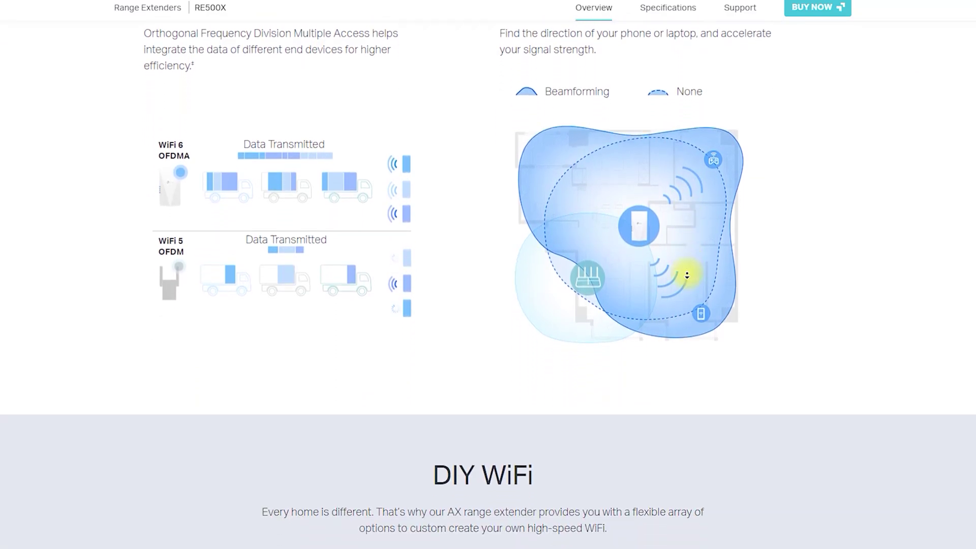
pyautogui.scroll(-4, 687, 275)
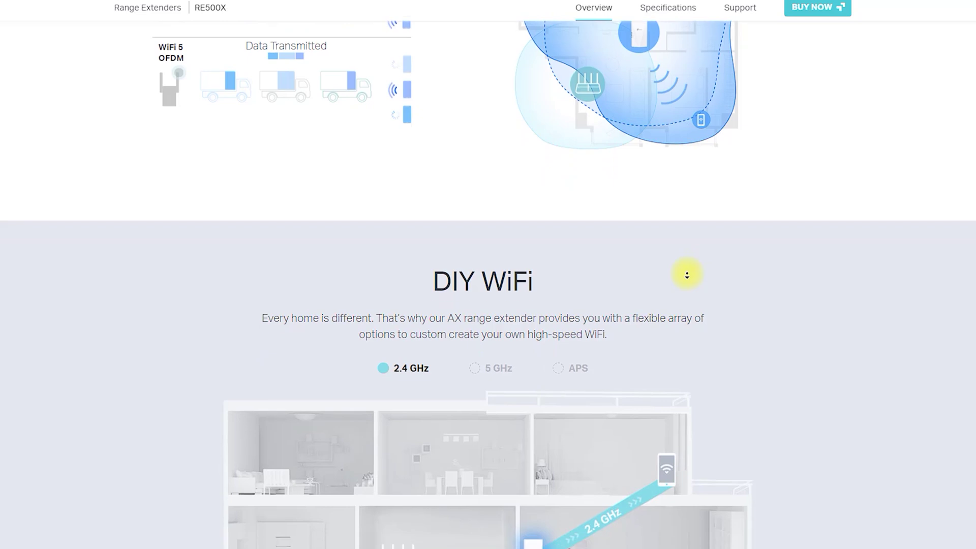
pyautogui.scroll(-4, 687, 275)
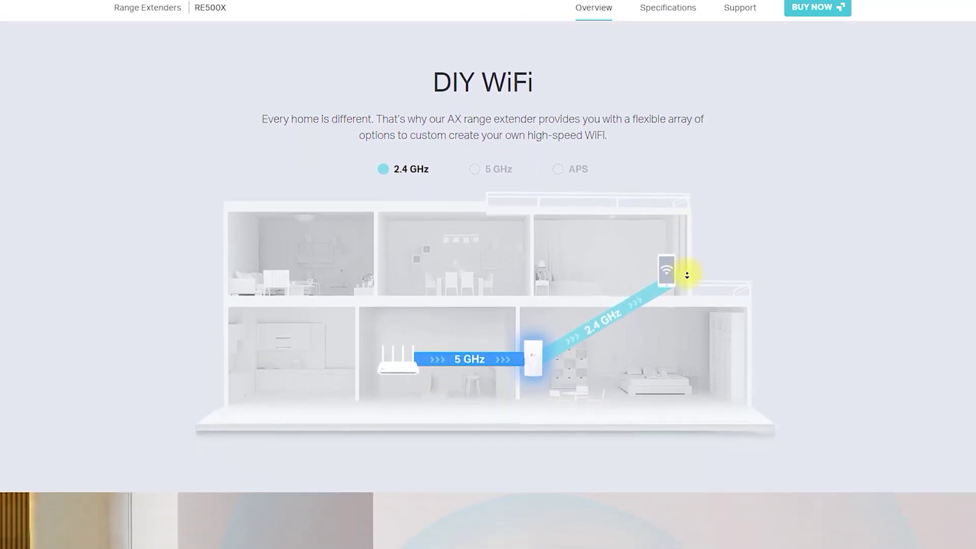
pyautogui.scroll(-4, 687, 275)
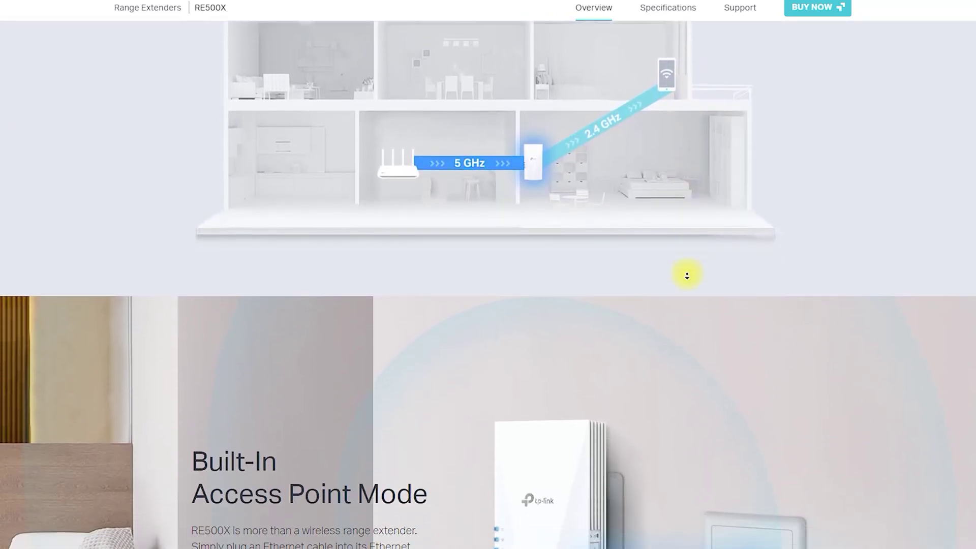
pyautogui.scroll(-4, 687, 275)
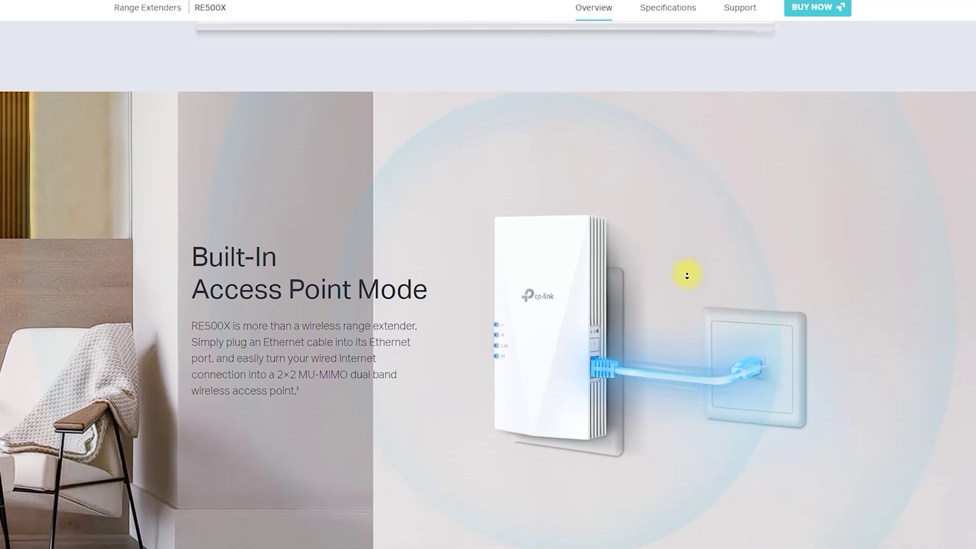
pyautogui.scroll(-4, 687, 275)
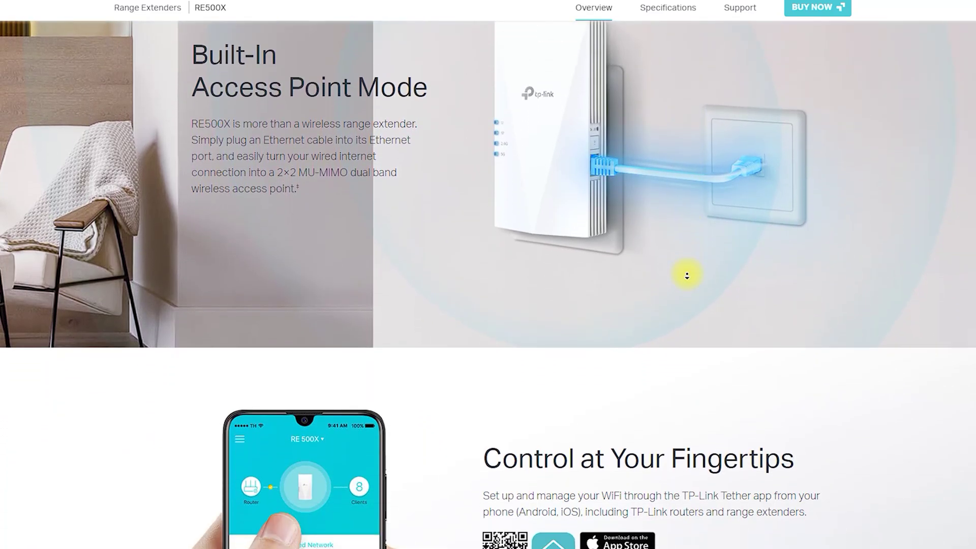
pyautogui.scroll(-1, 687, 275)
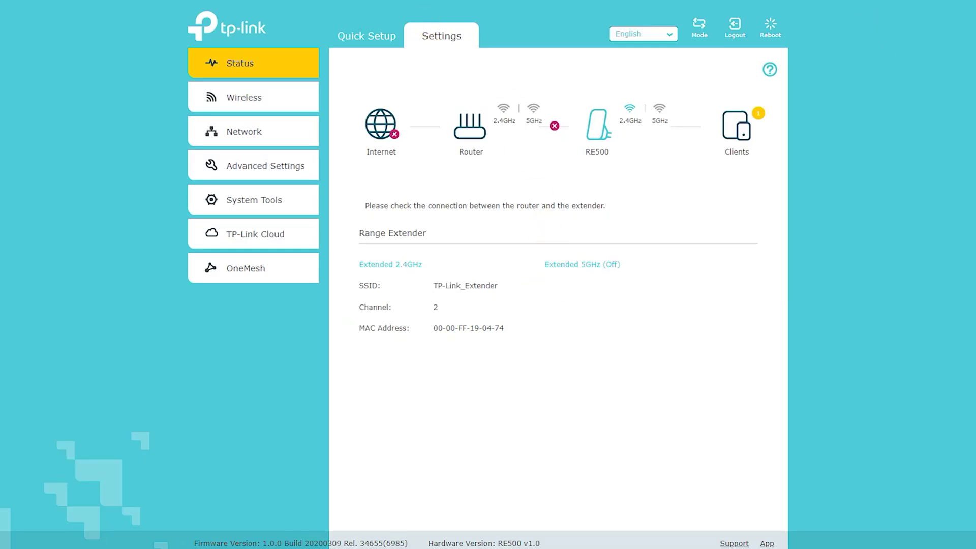
pyautogui.moveTo(404, 127)
pyautogui.mouseDown()
pyautogui.moveTo(460, 126)
pyautogui.moveTo(447, 117)
pyautogui.moveTo(418, 136)
pyautogui.mouseUp()
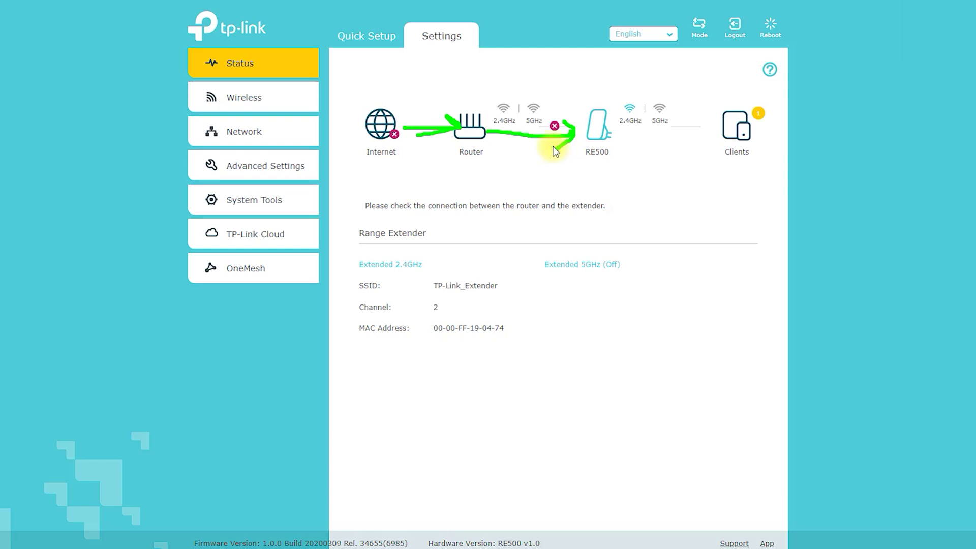
pyautogui.moveTo(546, 103); pyautogui.dragTo(484, 108)
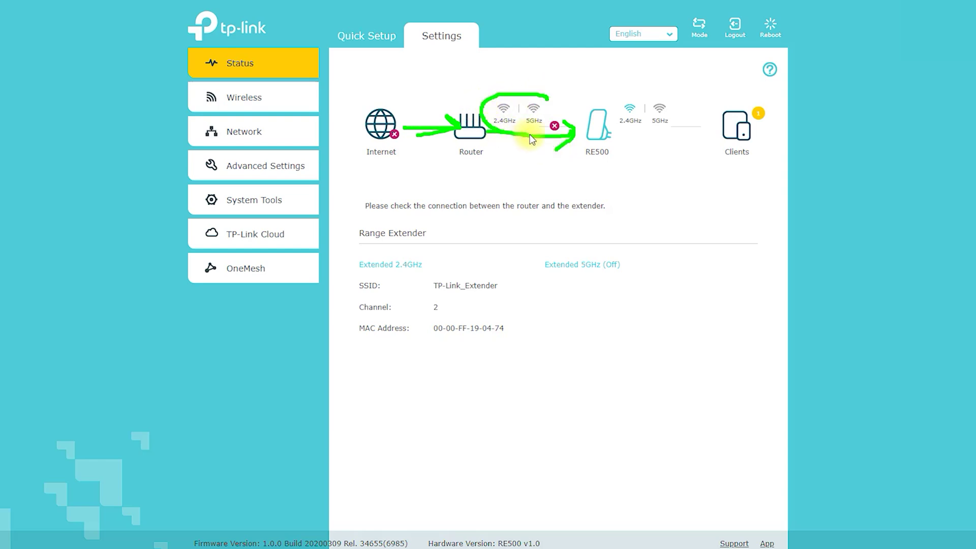
pyautogui.moveTo(625, 135)
pyautogui.mouseDown()
pyautogui.moveTo(708, 135)
pyautogui.moveTo(675, 156)
pyautogui.mouseUp()
pyautogui.click(637, 274)
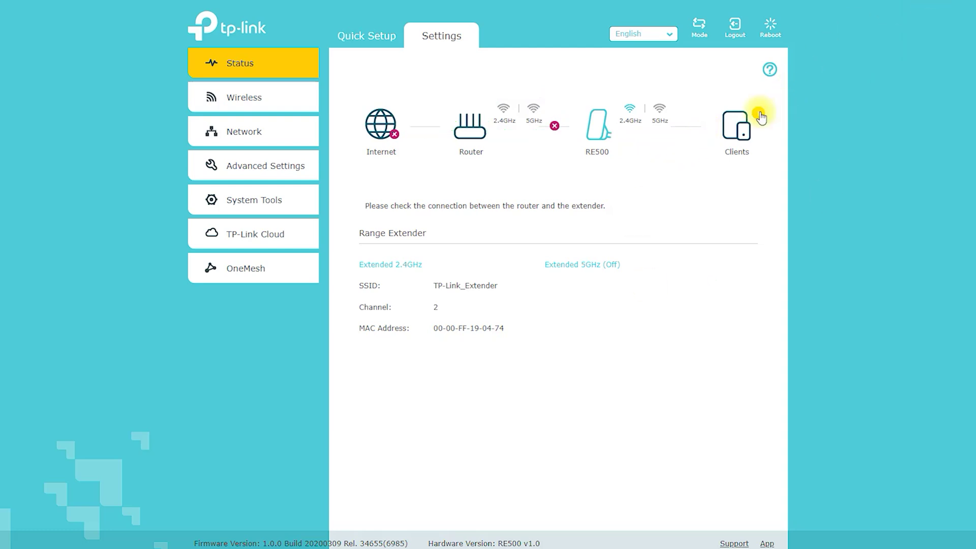
# Show the list of connected clients in the network map, and return to the RE500 extender's status details
pyautogui.click(734, 126)
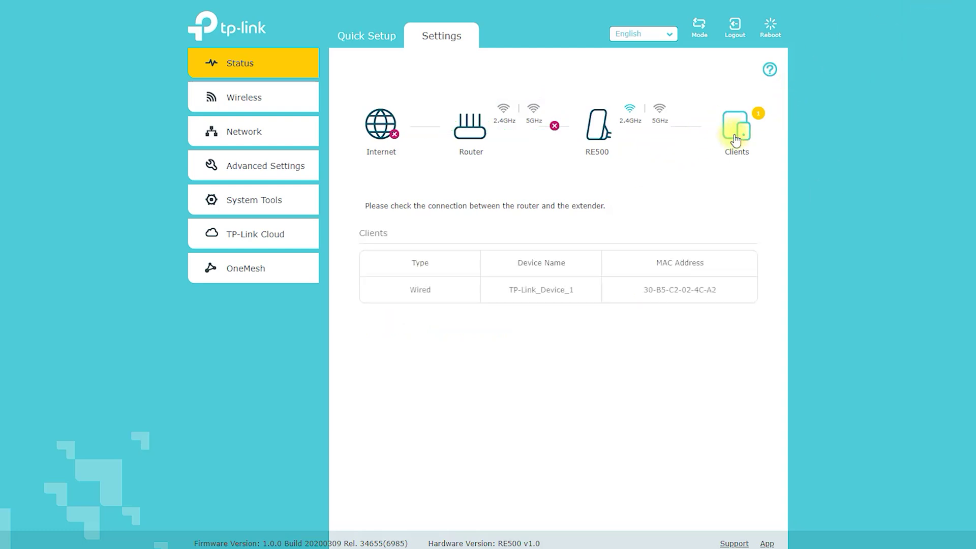
pyautogui.click(596, 133)
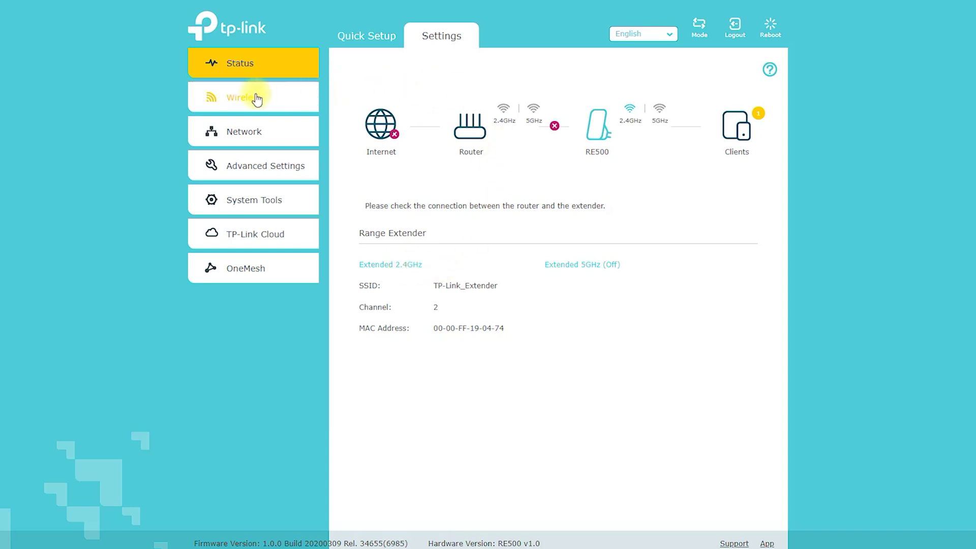
# Open the quick setup wizard and browse both pages of available 2.4GHz host networks, returning to the first page
pyautogui.click(369, 38)
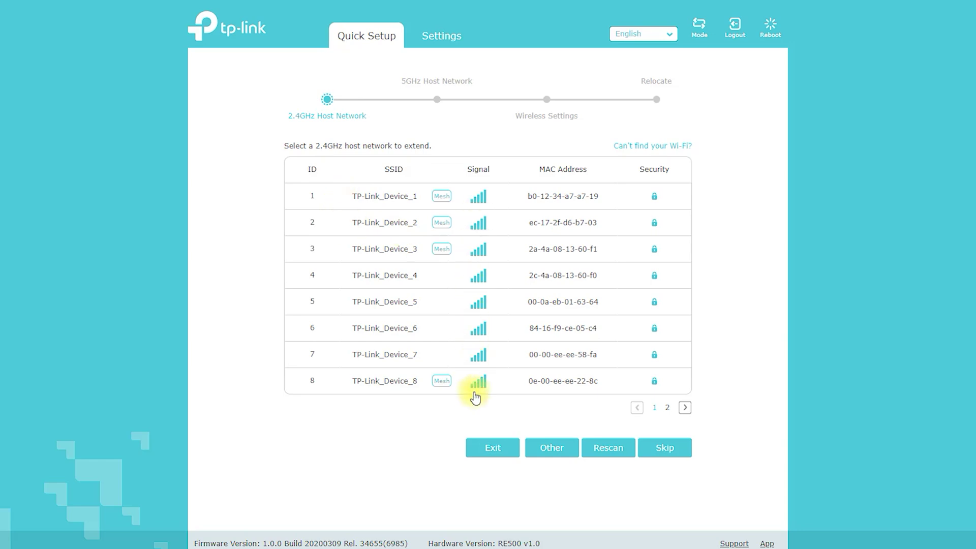
pyautogui.click(685, 408)
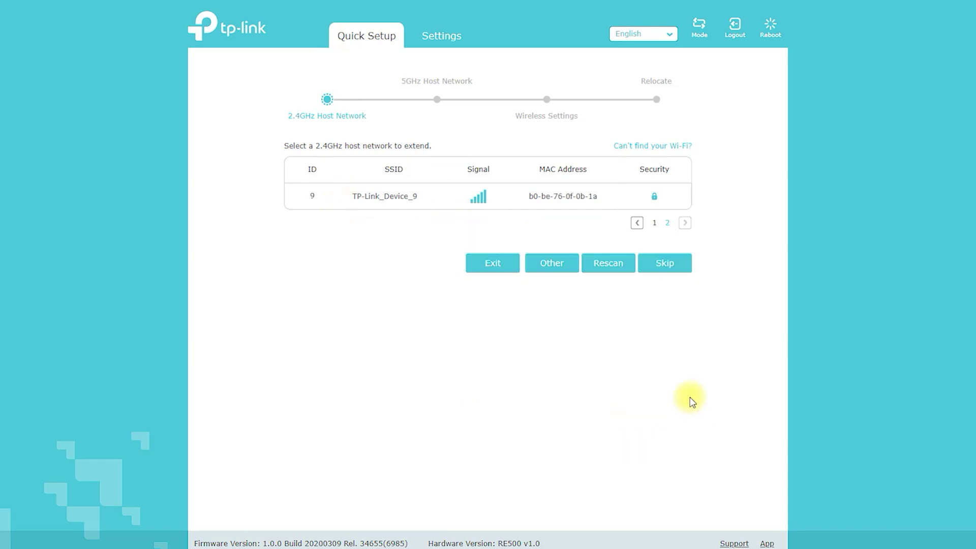
pyautogui.click(637, 223)
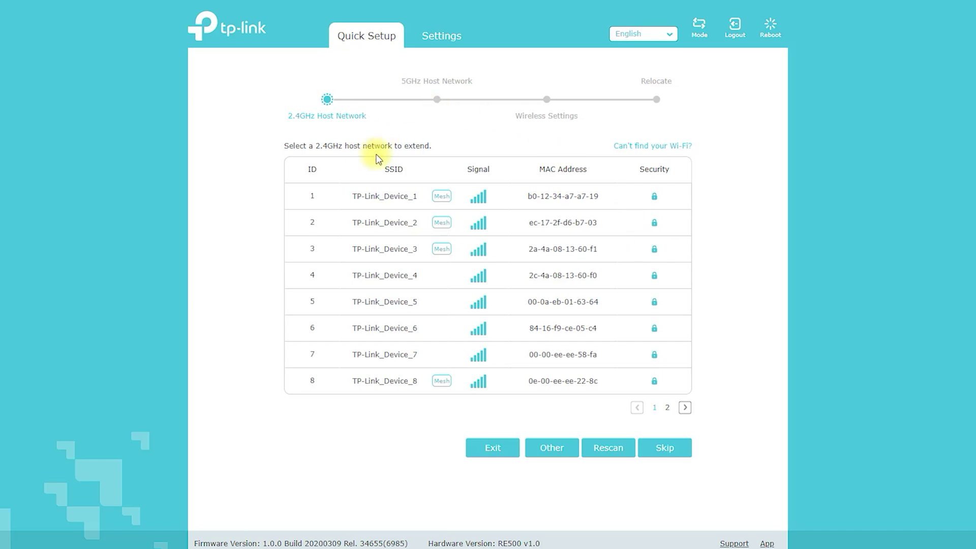
# Try to continue with host network TP-Link_Device_2 without a password, and open the password entry for TP-Link_Device_8
pyautogui.click(375, 225)
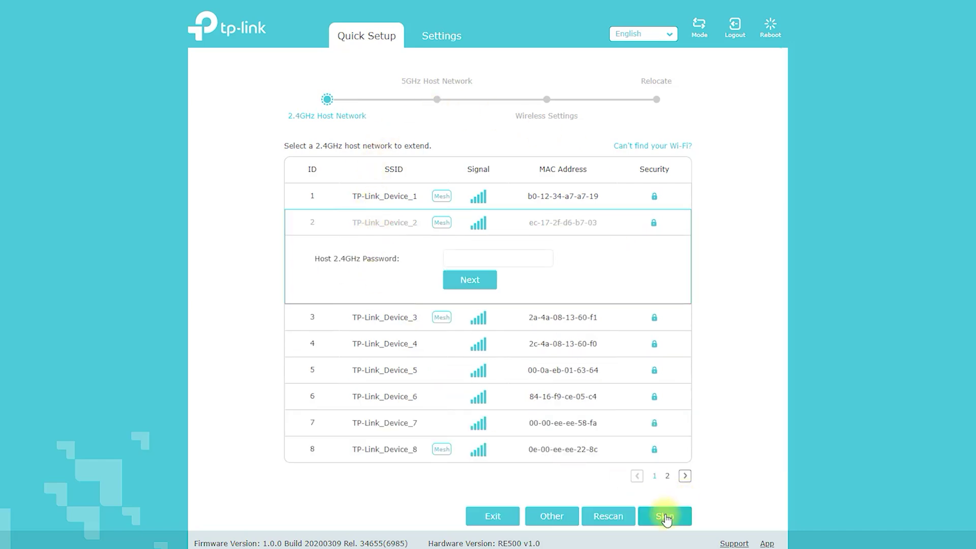
pyautogui.click(474, 280)
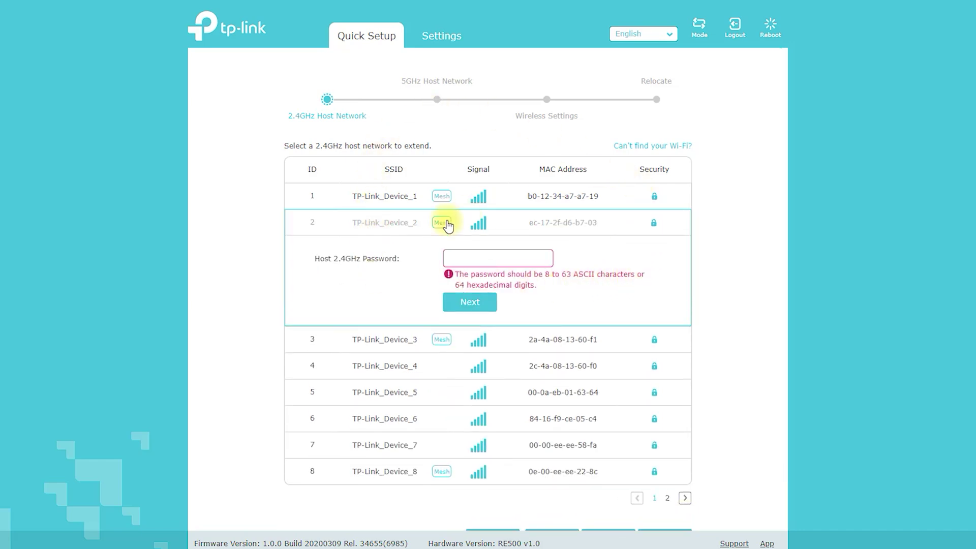
pyautogui.scroll(-3, 375, 241)
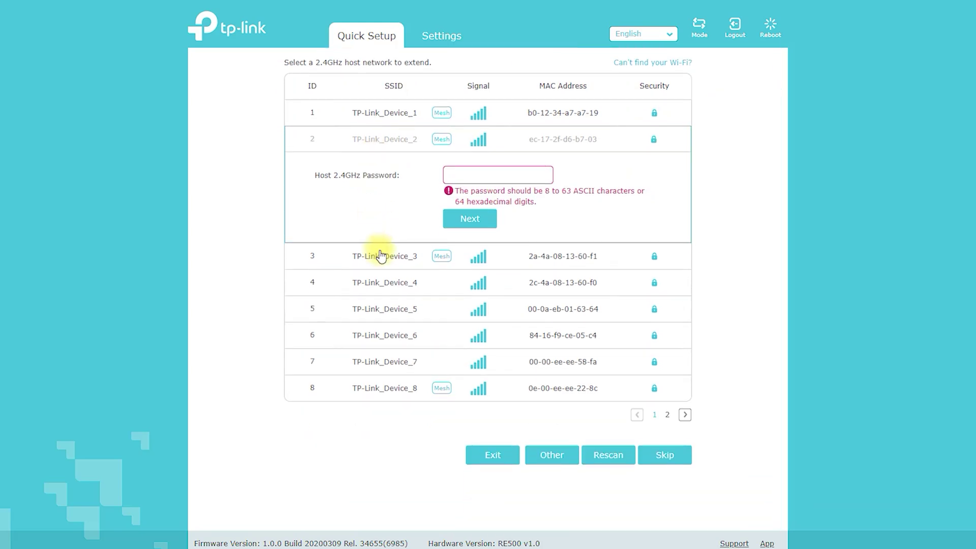
pyautogui.click(392, 388)
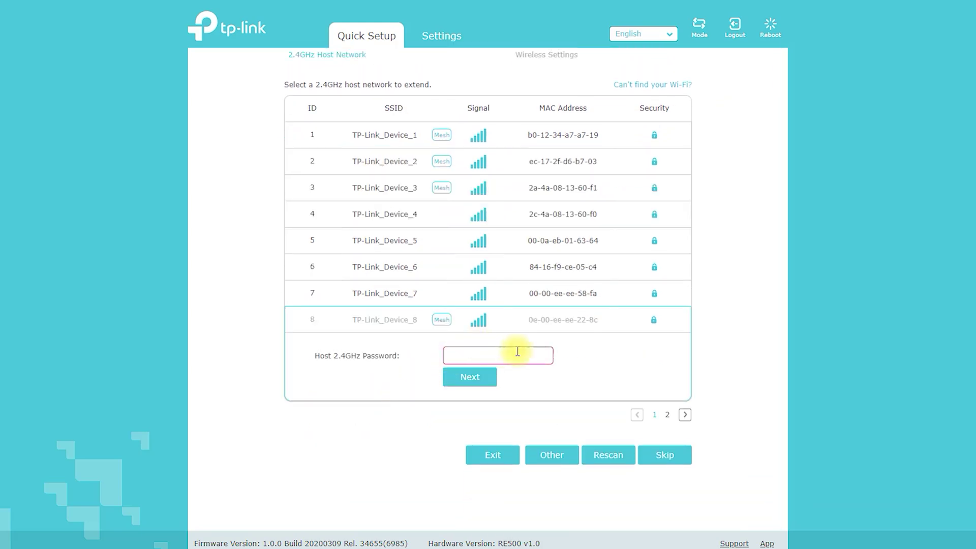
# Leave the quick setup wizard for the extender's settings and open the wireless Connect to Network page
pyautogui.click(249, 29)
pyautogui.click(429, 41)
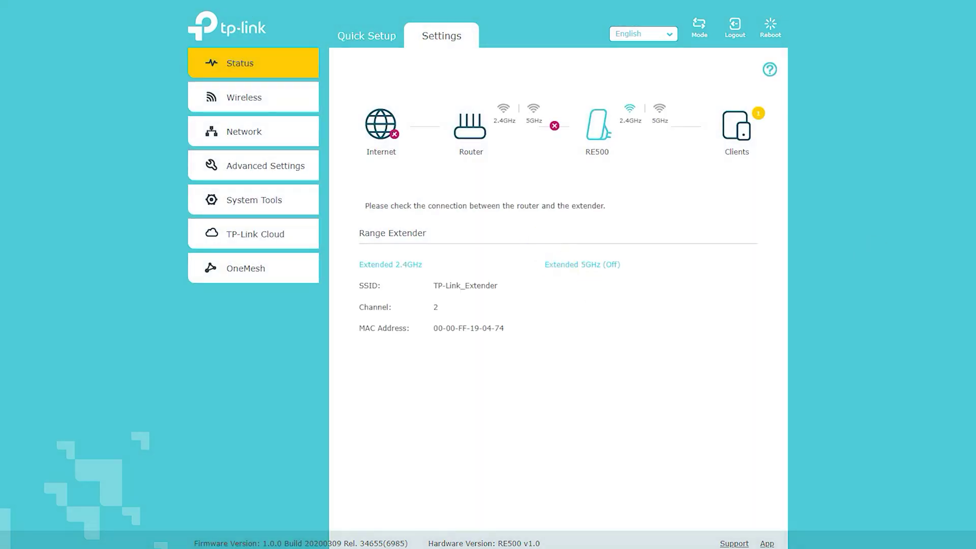
pyautogui.click(250, 99)
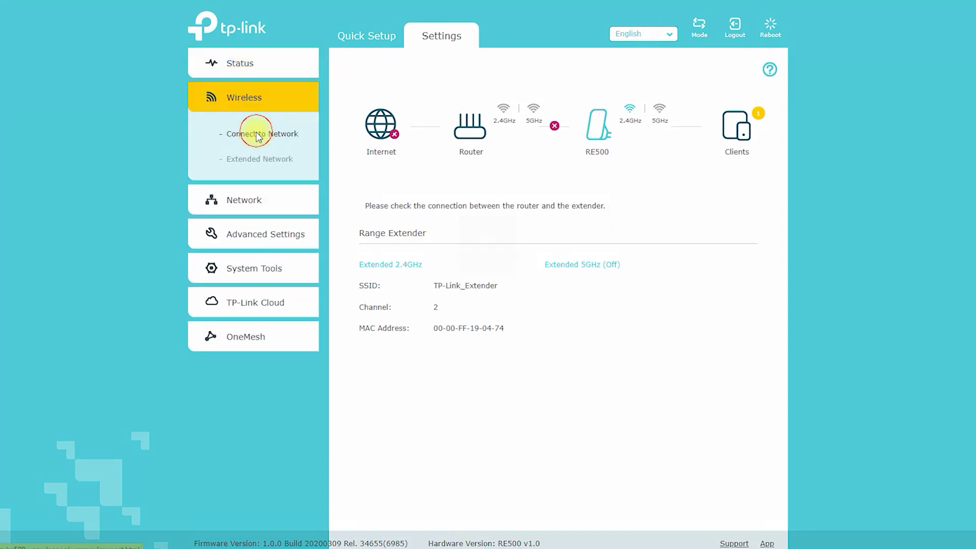
pyautogui.click(257, 135)
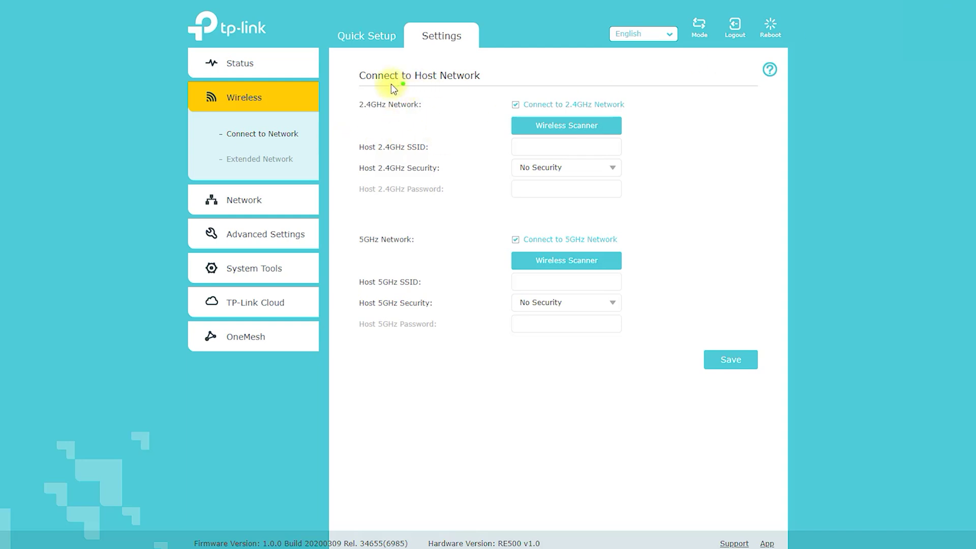
# Mark the 2.4GHz and 5GHz host network options, including the scanner, SSID, security and password fields, and clear the markings
pyautogui.moveTo(356, 87)
pyautogui.mouseDown()
pyautogui.moveTo(490, 81)
pyautogui.moveTo(354, 65)
pyautogui.mouseUp()
pyautogui.click(421, 105)
pyautogui.moveTo(362, 113); pyautogui.dragTo(426, 113)
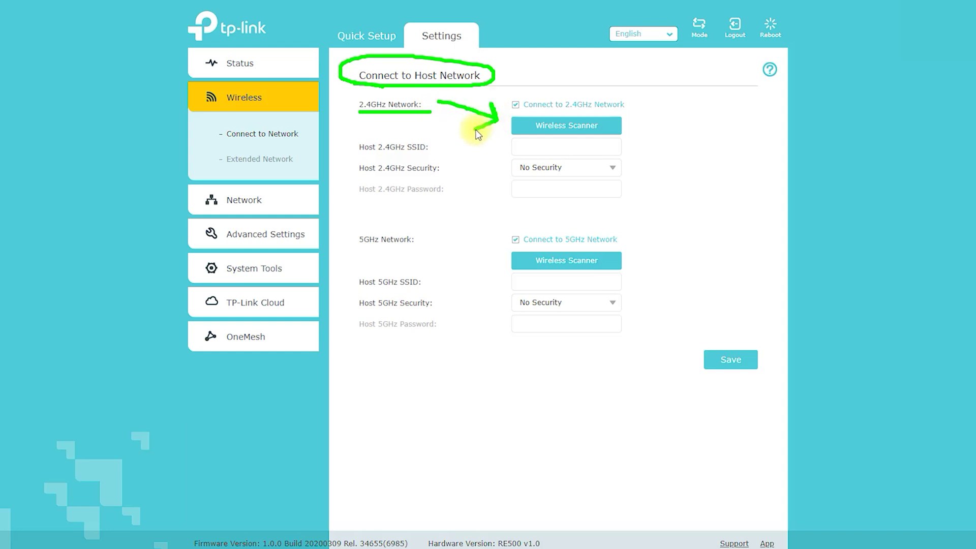
pyautogui.moveTo(450, 147); pyautogui.dragTo(505, 149)
pyautogui.moveTo(398, 262); pyautogui.dragTo(388, 227)
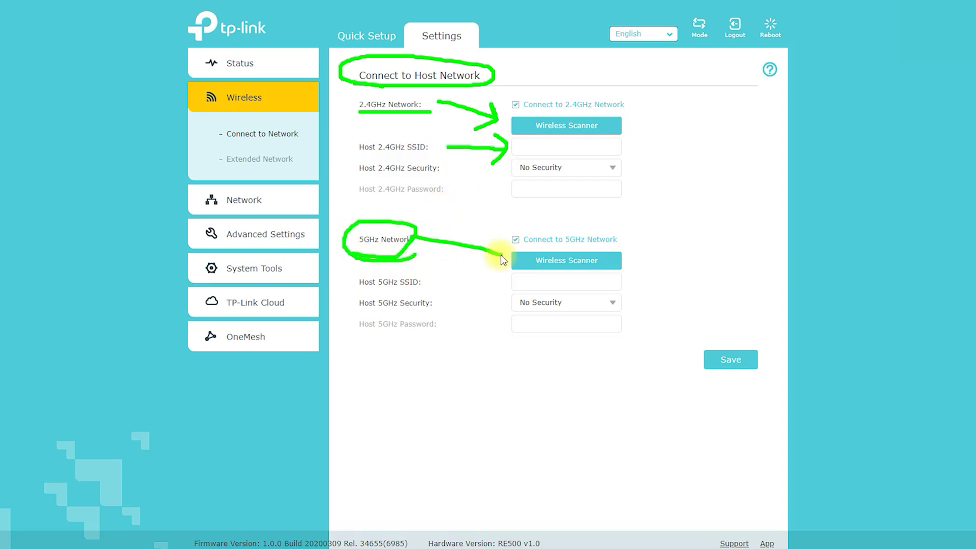
pyautogui.moveTo(490, 239); pyautogui.dragTo(464, 261)
pyautogui.moveTo(478, 304); pyautogui.dragTo(492, 292)
pyautogui.moveTo(440, 325)
pyautogui.mouseDown()
pyautogui.moveTo(503, 333)
pyautogui.moveTo(473, 342)
pyautogui.mouseUp()
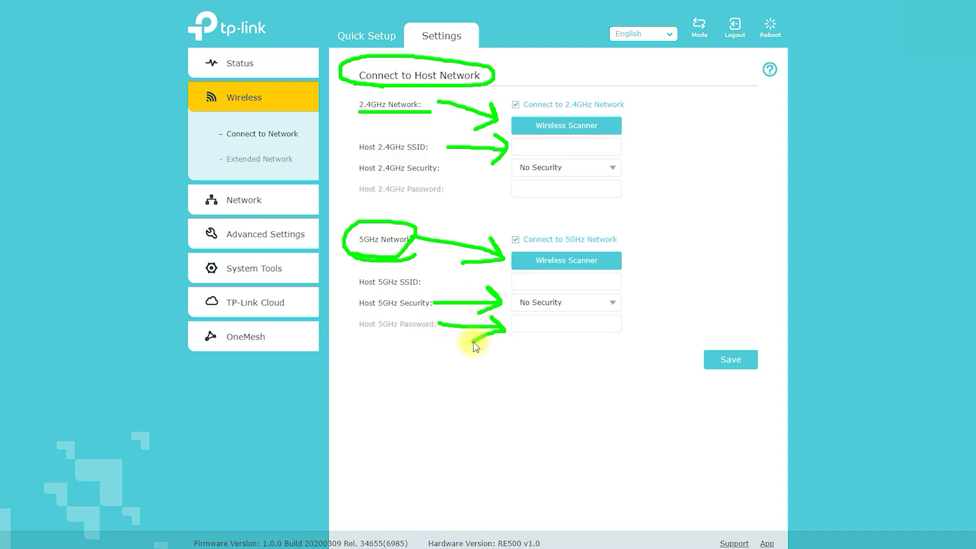
pyautogui.press('Escape')
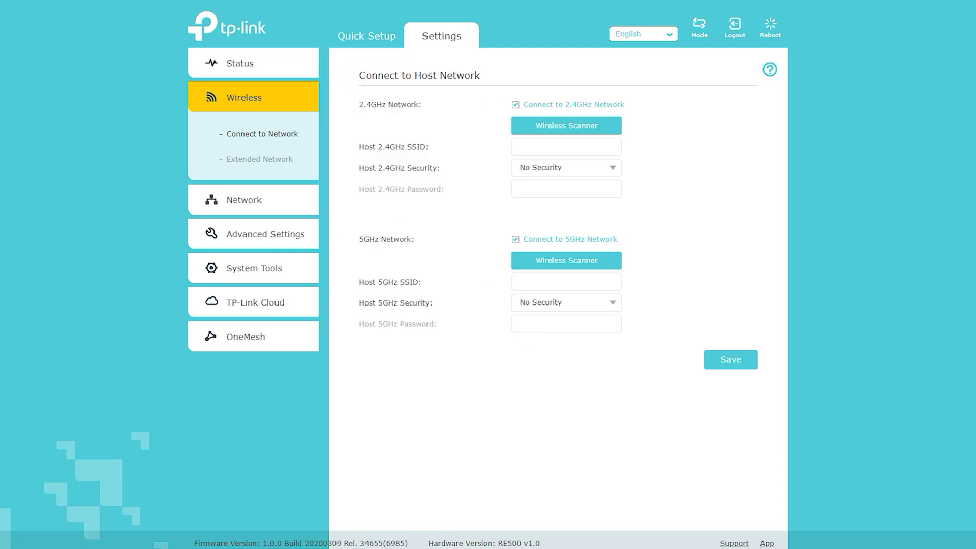
# Open the Extended Network settings and examine the extended 2.4GHz and 5GHz SSID options, marking them on screen and clearing the markings
pyautogui.click(244, 159)
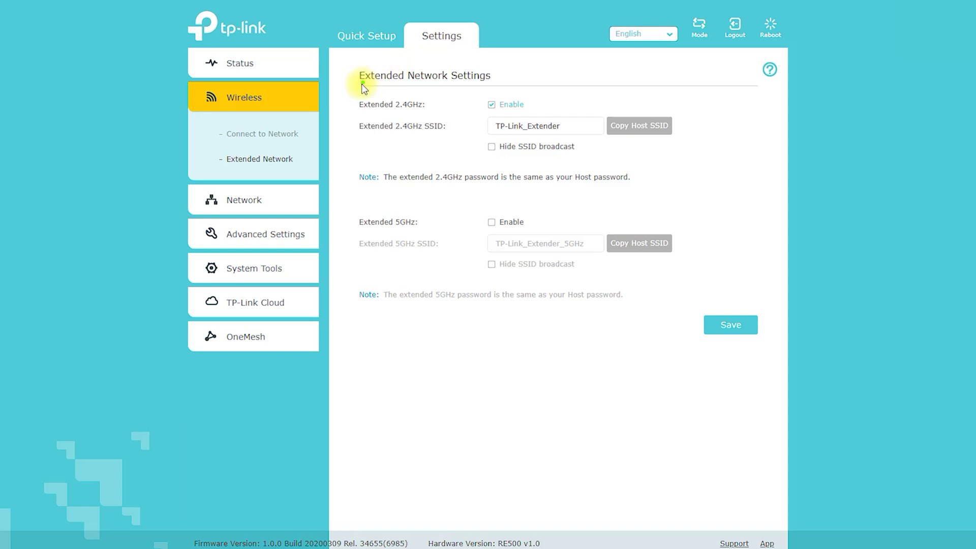
pyautogui.moveTo(344, 78); pyautogui.dragTo(395, 98)
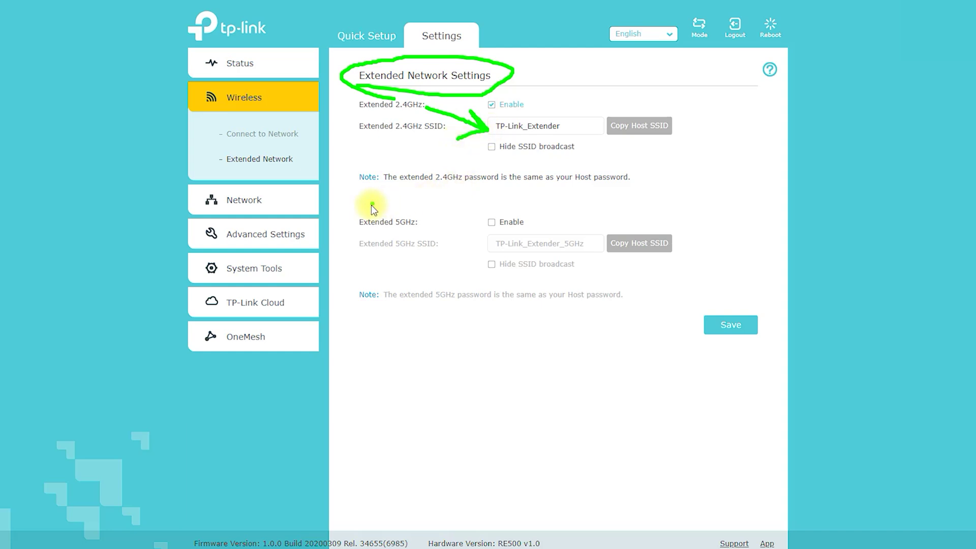
pyautogui.moveTo(357, 216)
pyautogui.mouseDown()
pyautogui.moveTo(396, 238)
pyautogui.moveTo(424, 201)
pyautogui.moveTo(362, 211)
pyautogui.mouseUp()
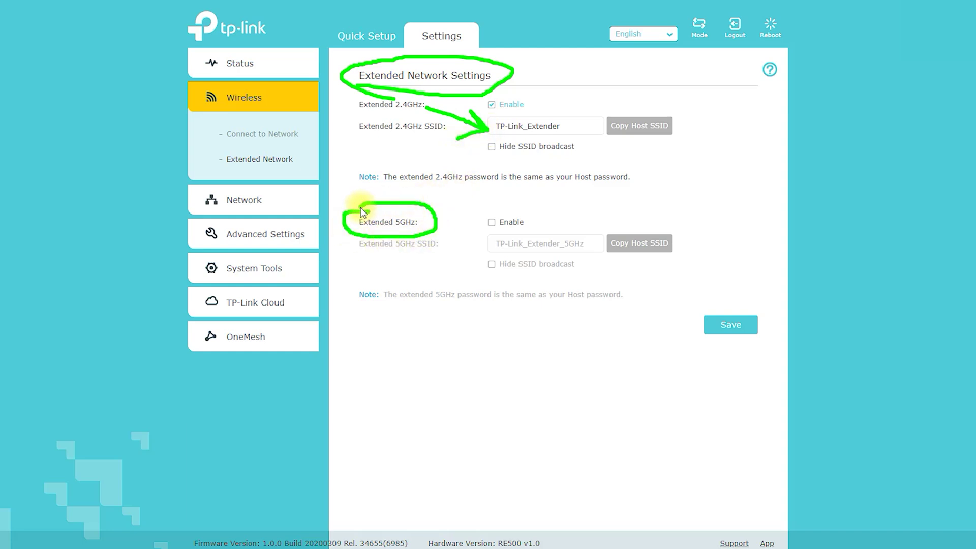
pyautogui.moveTo(433, 224)
pyautogui.mouseDown()
pyautogui.moveTo(463, 232)
pyautogui.moveTo(461, 259)
pyautogui.mouseUp()
pyautogui.click(891, 135)
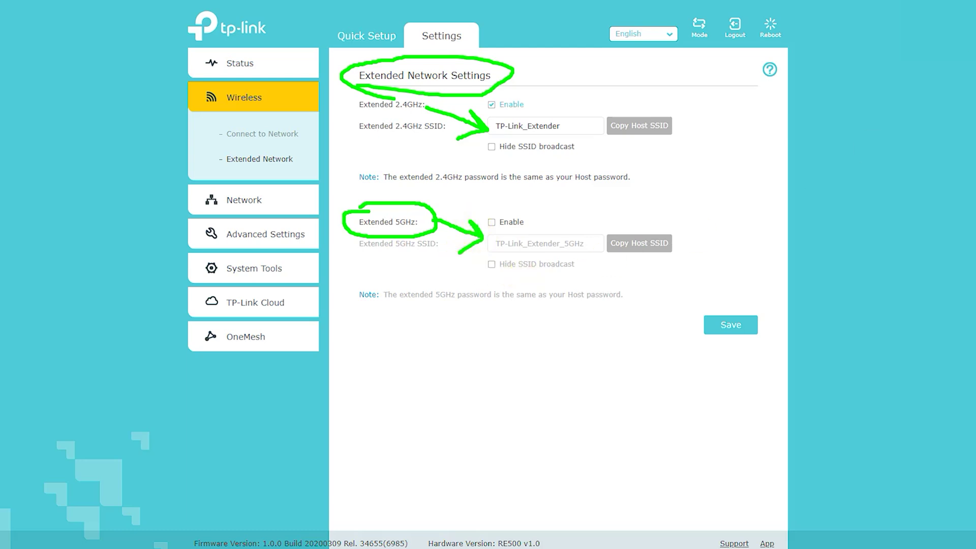
pyautogui.press('Escape')
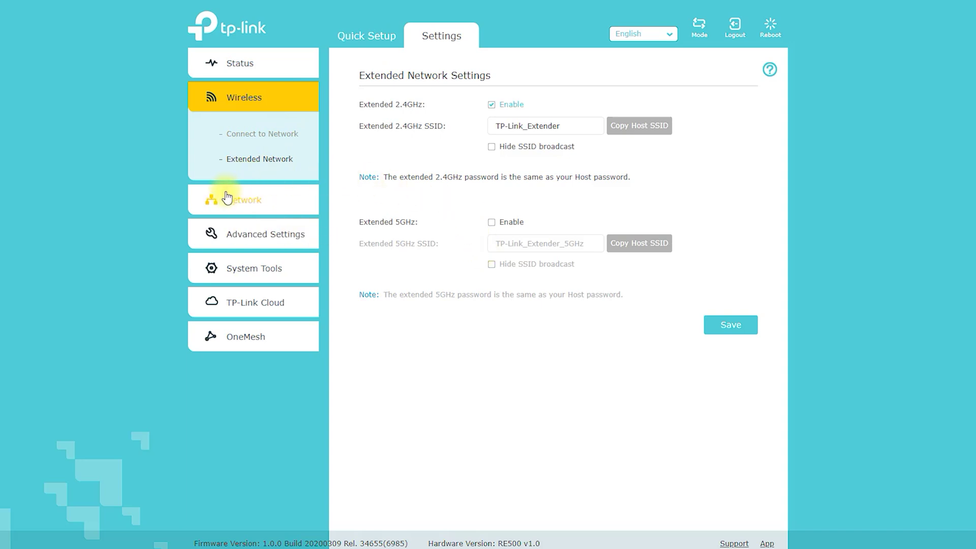
# Open the network settings, examine the IP fields with a manual address enabled, and switch back to obtaining an IP address automatically
pyautogui.click(227, 198)
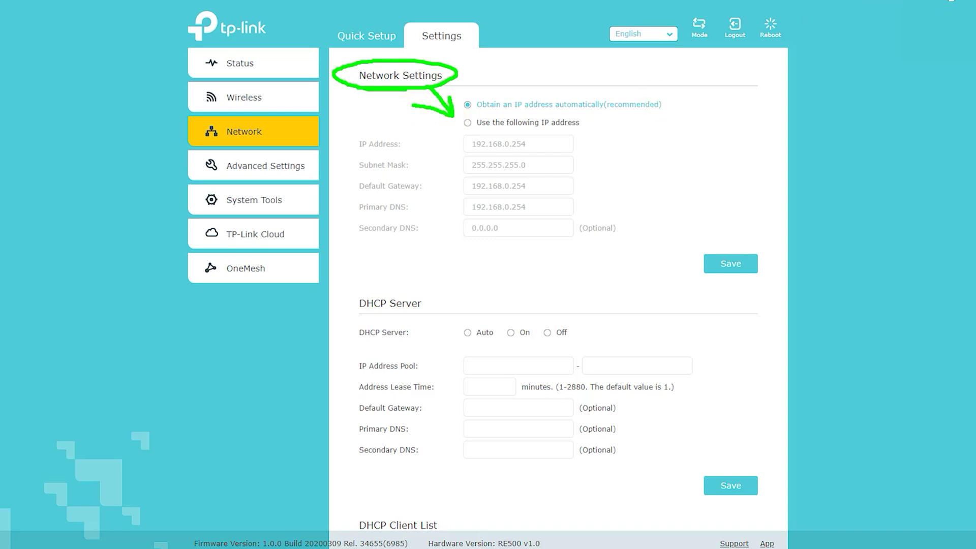
pyautogui.click(528, 122)
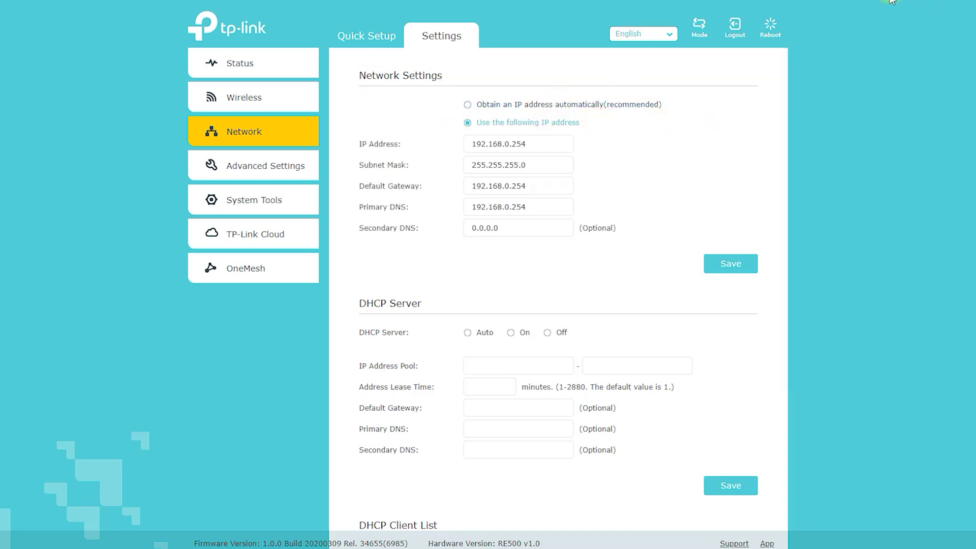
pyautogui.moveTo(351, 151)
pyautogui.mouseDown()
pyautogui.moveTo(418, 143)
pyautogui.moveTo(371, 131)
pyautogui.mouseUp()
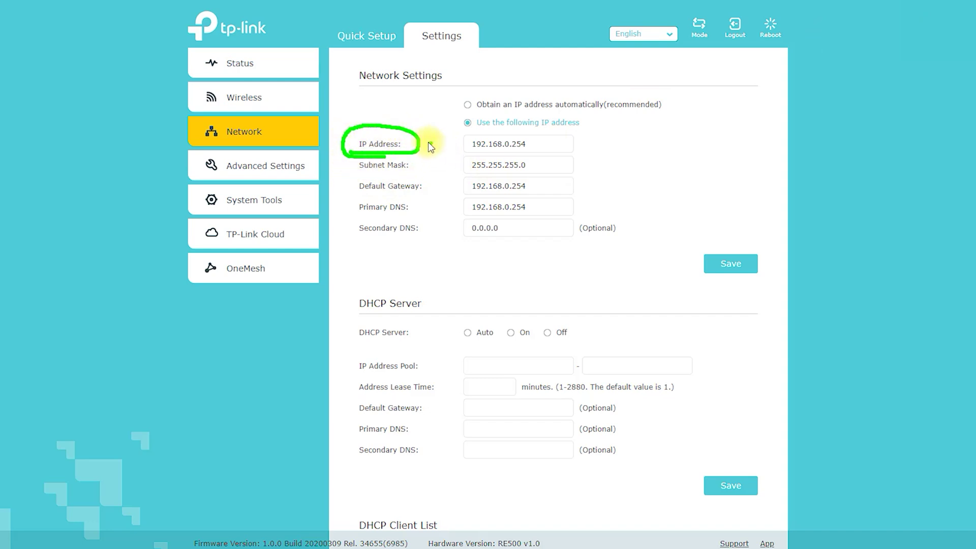
pyautogui.moveTo(433, 147)
pyautogui.mouseDown()
pyautogui.moveTo(450, 148)
pyautogui.moveTo(441, 159)
pyautogui.mouseUp()
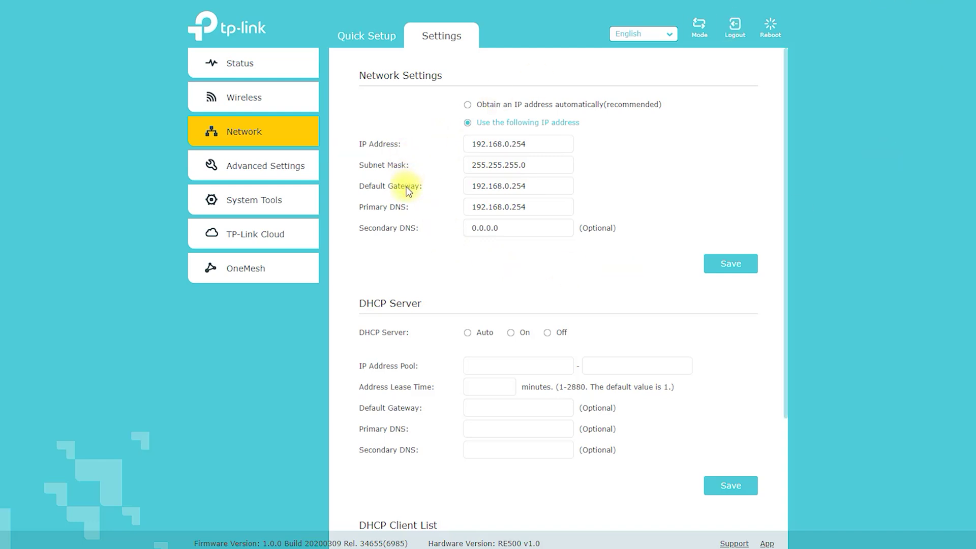
pyautogui.click(467, 104)
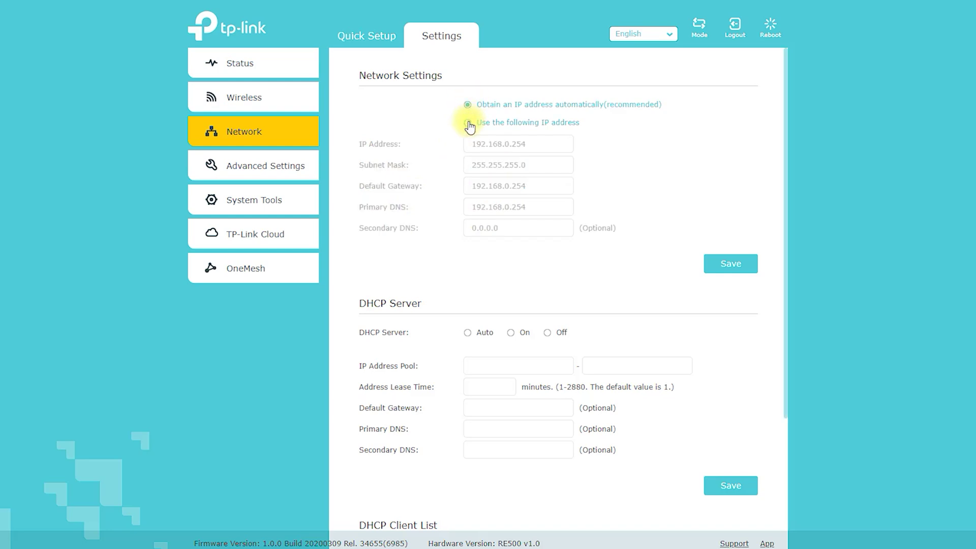
# Mark the DHCP Server section in the network settings and set the DHCP server to On
pyautogui.scroll(-3, 480, 175)
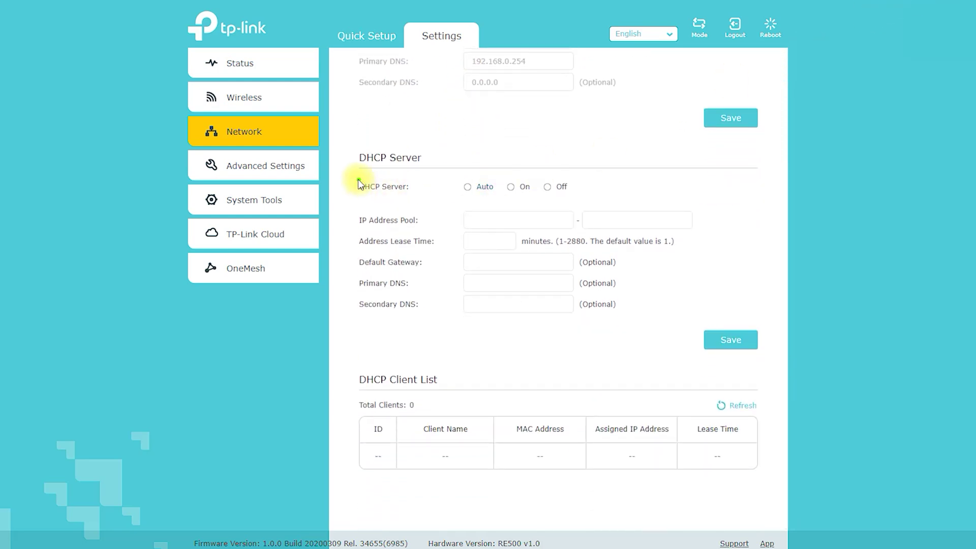
pyautogui.moveTo(358, 173)
pyautogui.mouseDown()
pyautogui.moveTo(432, 164)
pyautogui.moveTo(359, 148)
pyautogui.mouseUp()
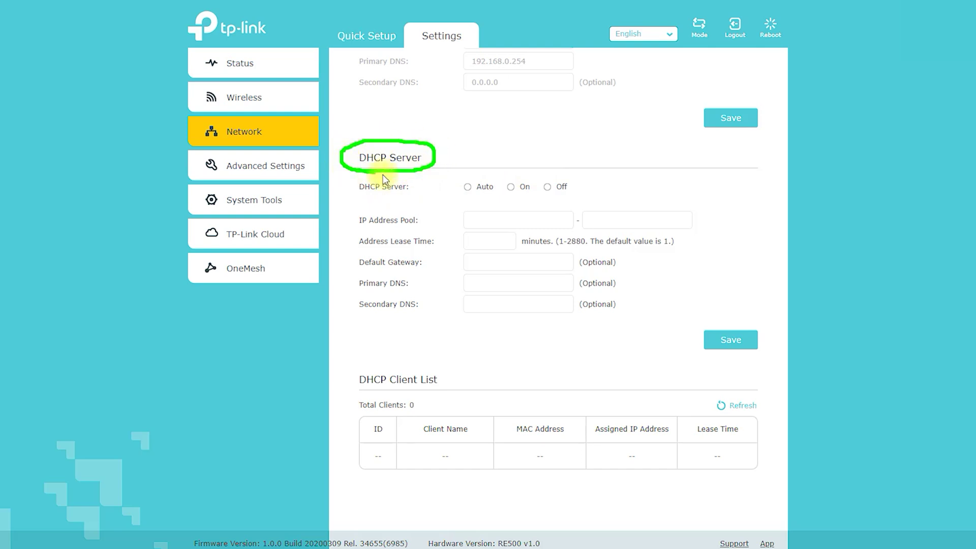
pyautogui.moveTo(436, 155)
pyautogui.mouseDown()
pyautogui.moveTo(458, 167)
pyautogui.moveTo(414, 174)
pyautogui.mouseUp()
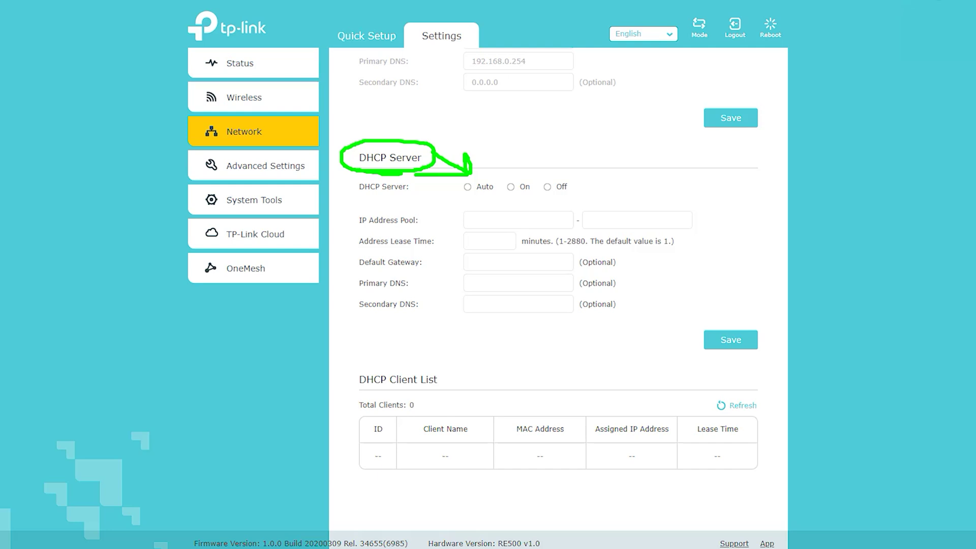
pyautogui.click(522, 187)
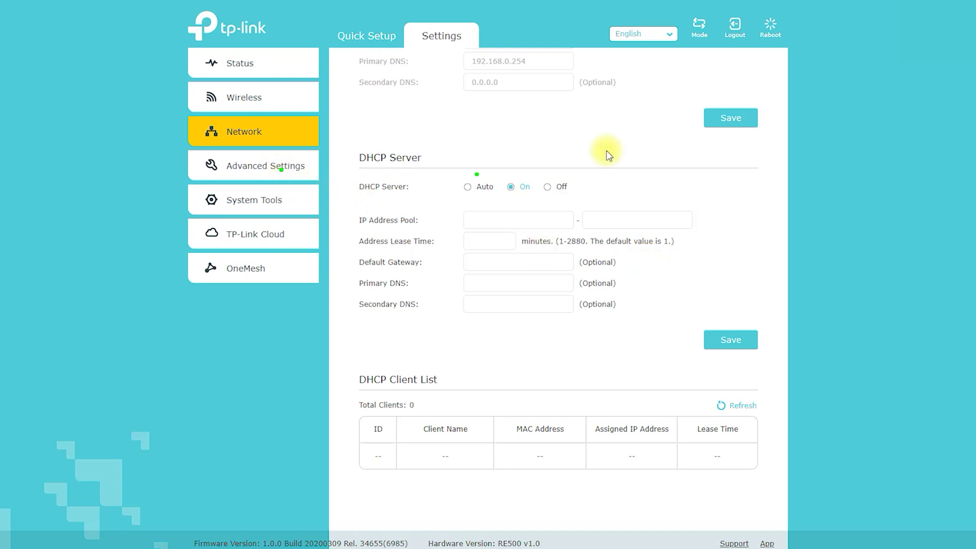
# View the Power Schedule page in the advanced settings, and try Intermediate Coverage before selecting Minimum Coverage for the Wi-Fi coverage
pyautogui.click(272, 170)
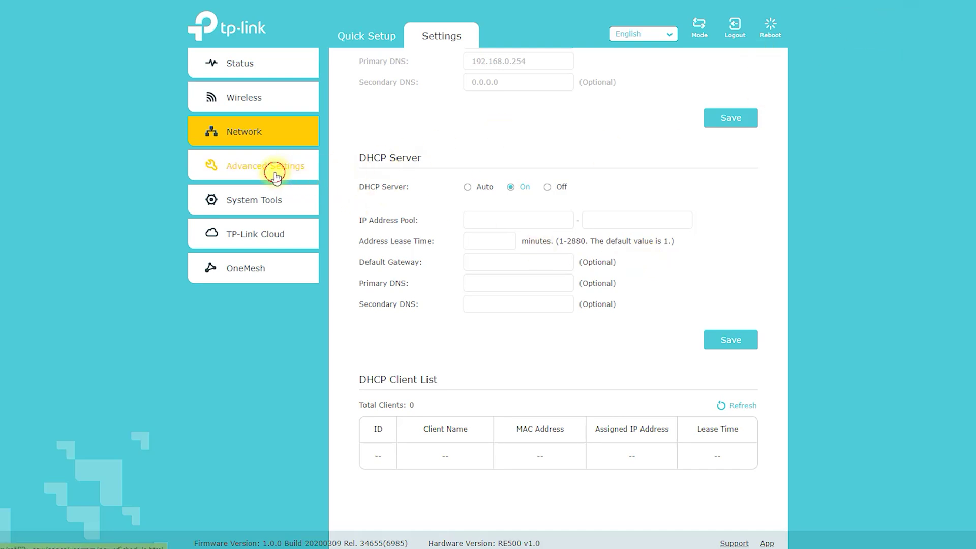
pyautogui.click(276, 207)
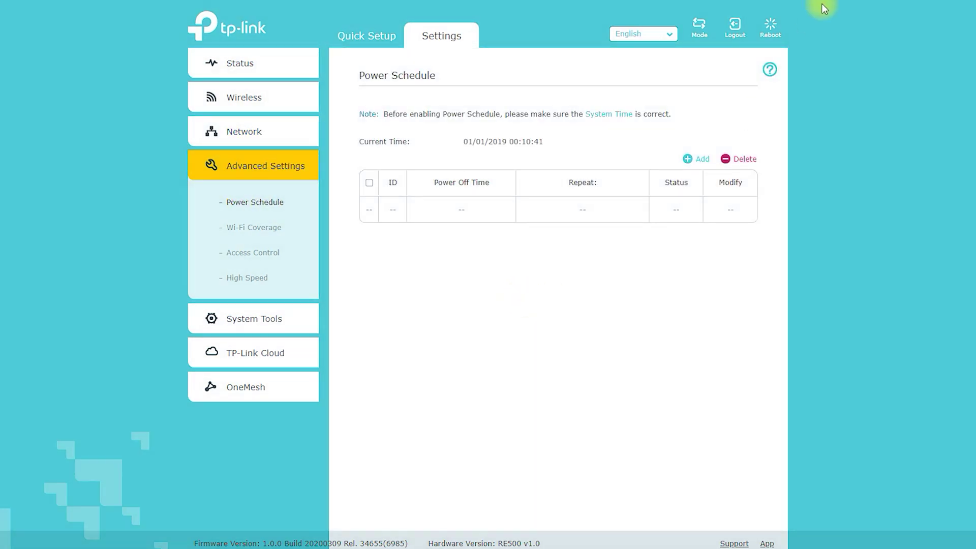
pyautogui.click(274, 227)
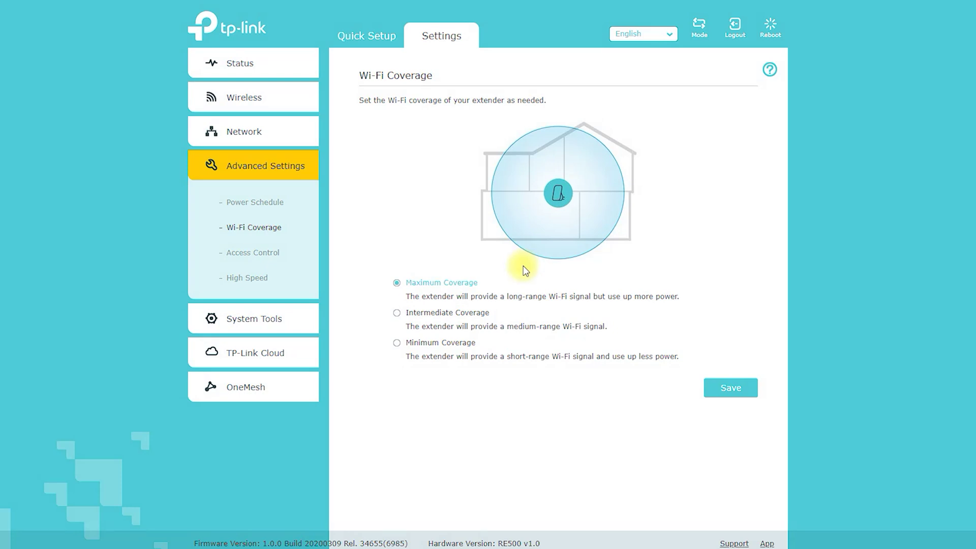
pyautogui.click(460, 314)
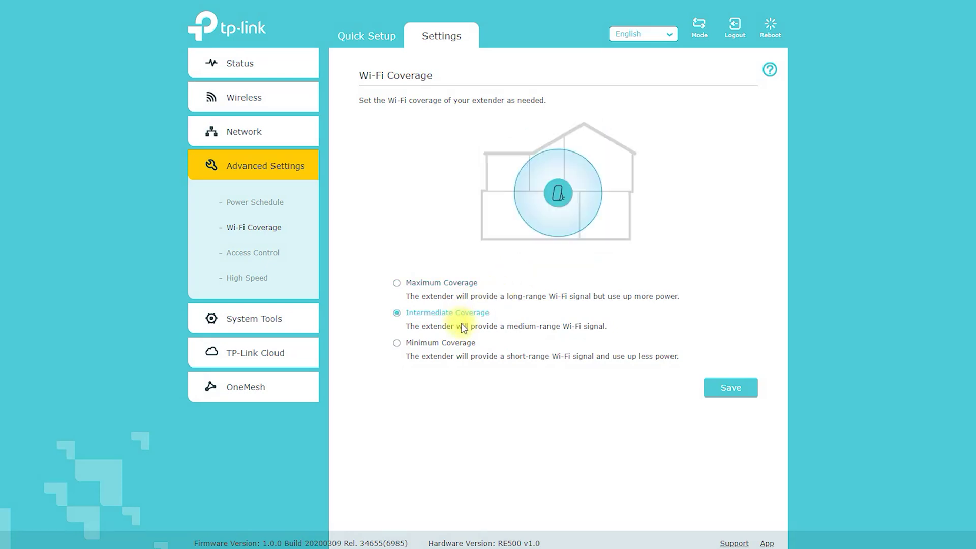
pyautogui.click(460, 344)
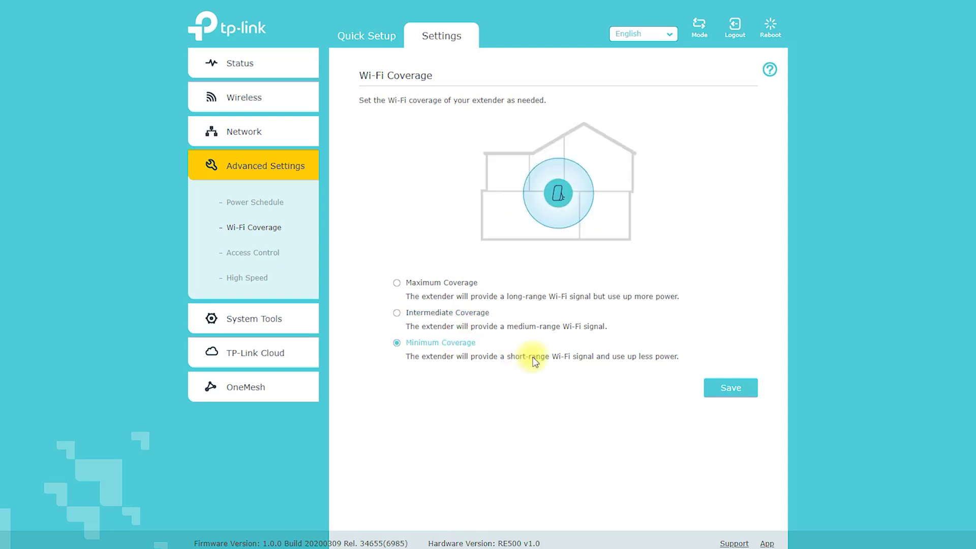
# Open the Access Control page and examine its enable switch and blacklist/whitelist access mode, marking them on screen and clearing the markings
pyautogui.click(262, 252)
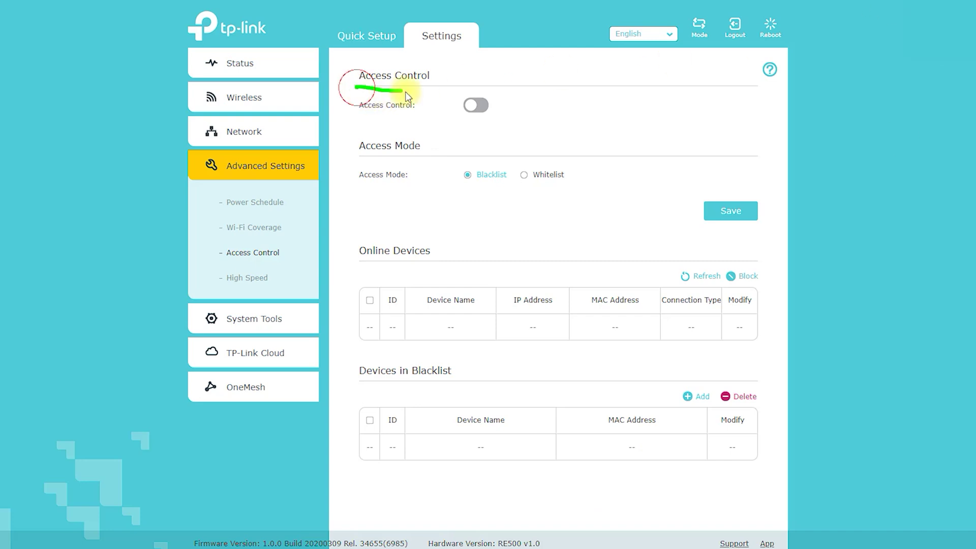
pyautogui.moveTo(444, 77); pyautogui.dragTo(366, 57)
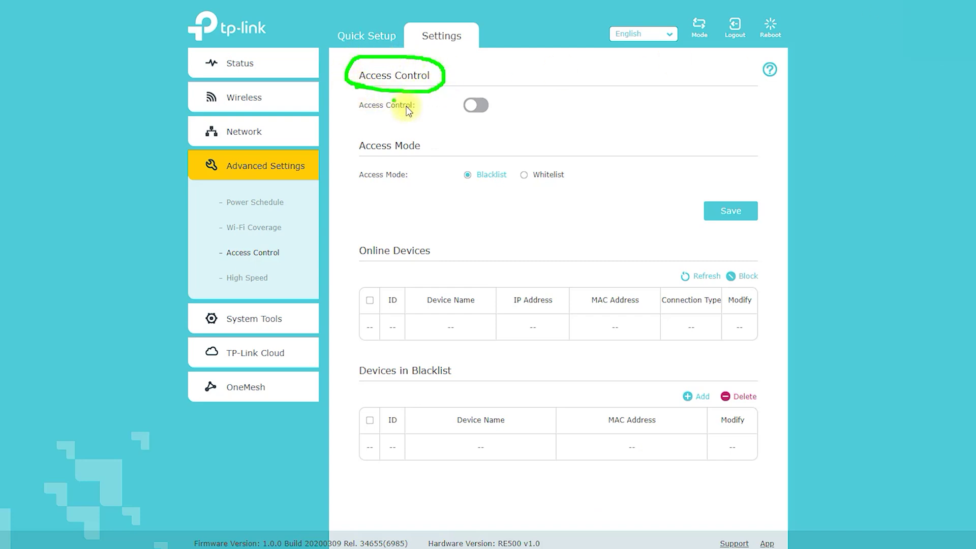
pyautogui.moveTo(361, 114); pyautogui.dragTo(451, 109)
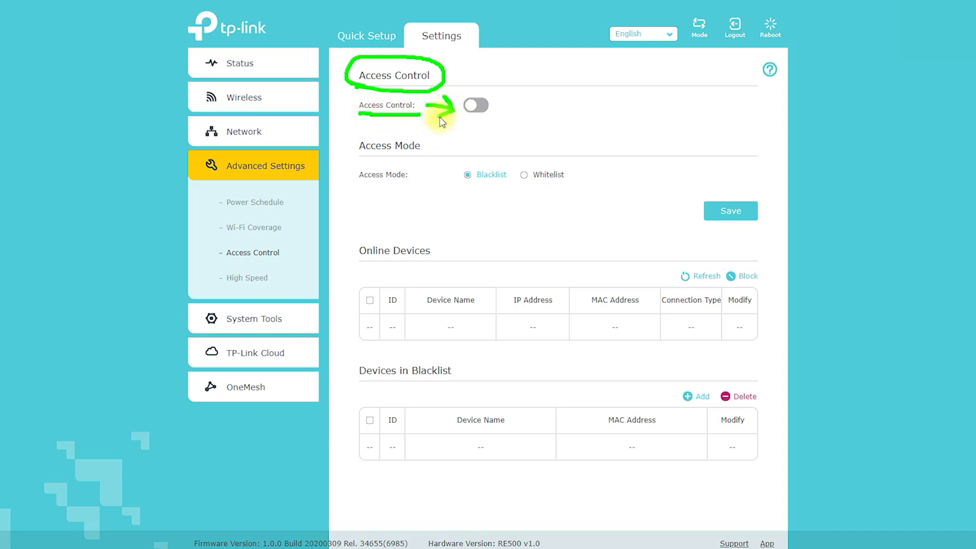
pyautogui.moveTo(353, 157)
pyautogui.mouseDown()
pyautogui.moveTo(404, 158)
pyautogui.moveTo(357, 131)
pyautogui.mouseUp()
pyautogui.click(424, 177)
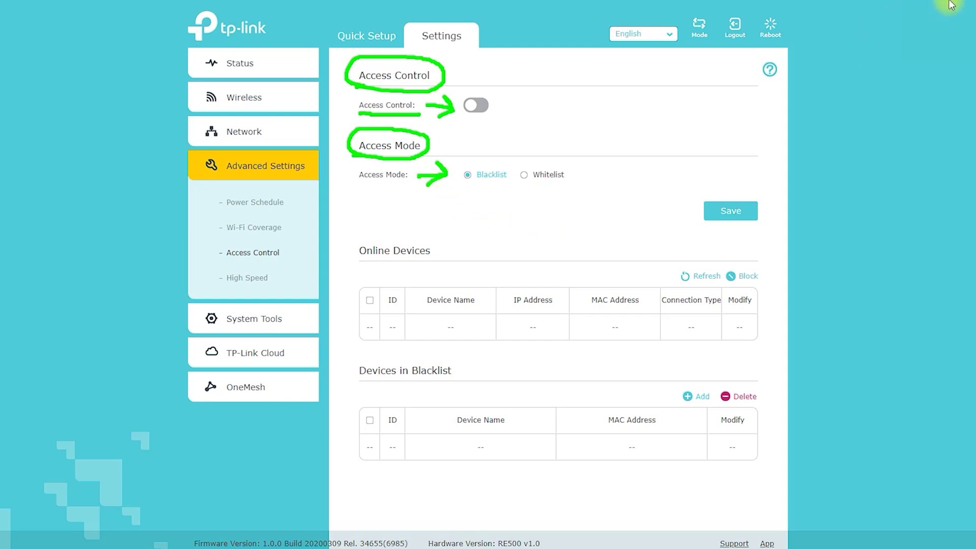
pyautogui.press('e')
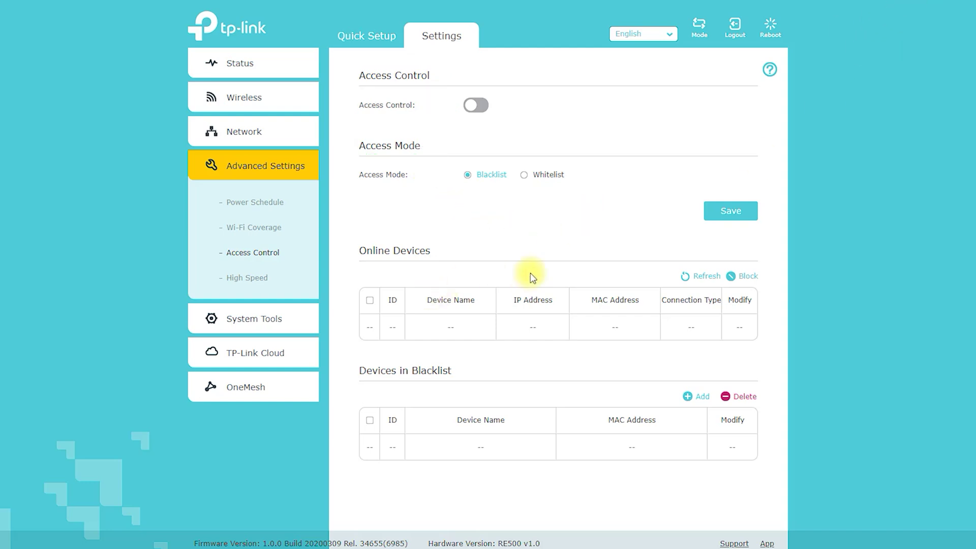
# Open the High Speed page in the advanced settings and mark its heading and the High Speed Mode options
pyautogui.click(248, 277)
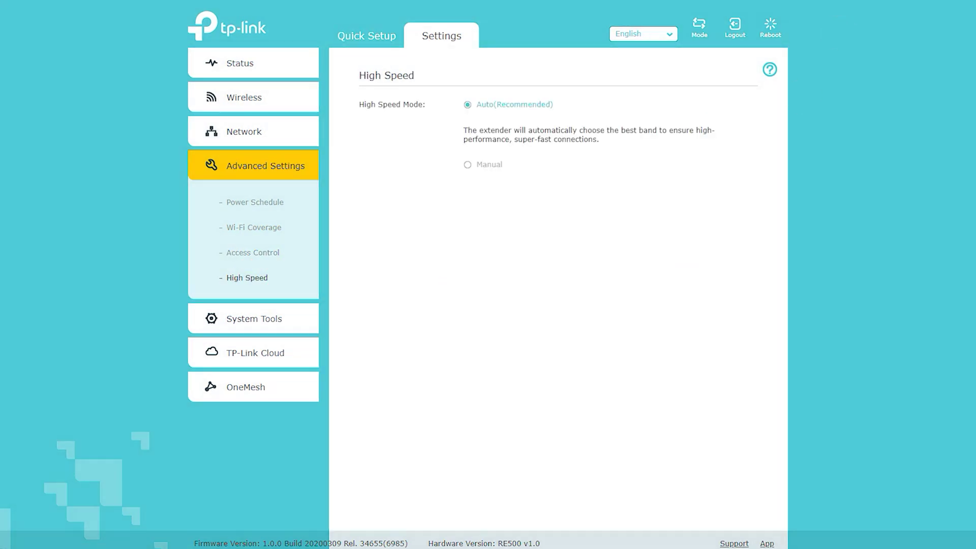
pyautogui.moveTo(348, 86)
pyautogui.mouseDown()
pyautogui.moveTo(425, 85)
pyautogui.moveTo(364, 60)
pyautogui.mouseUp()
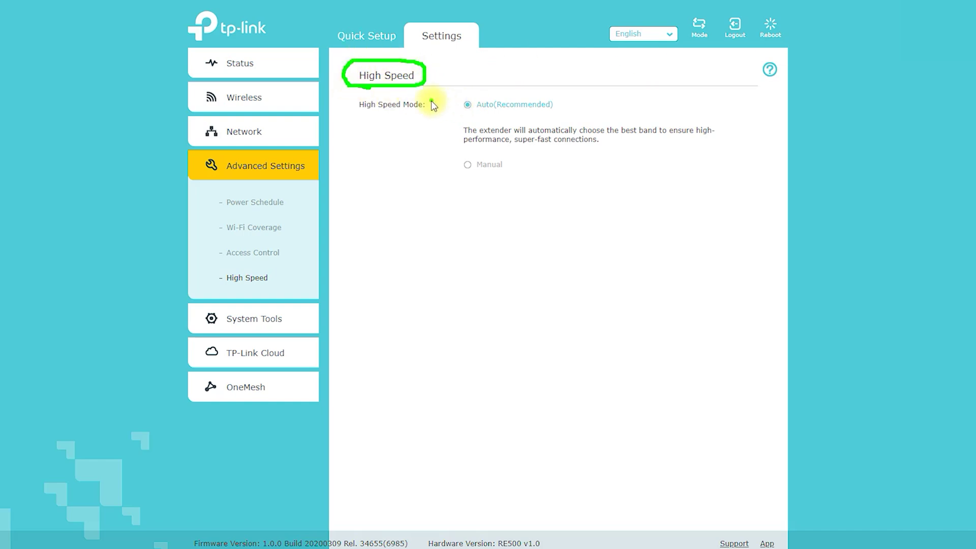
pyautogui.moveTo(431, 105); pyautogui.dragTo(454, 105)
# Open Time Settings in the system tools, mark the Time Settings and Daylight Saving Time headings, and clear the markings
pyautogui.click(273, 321)
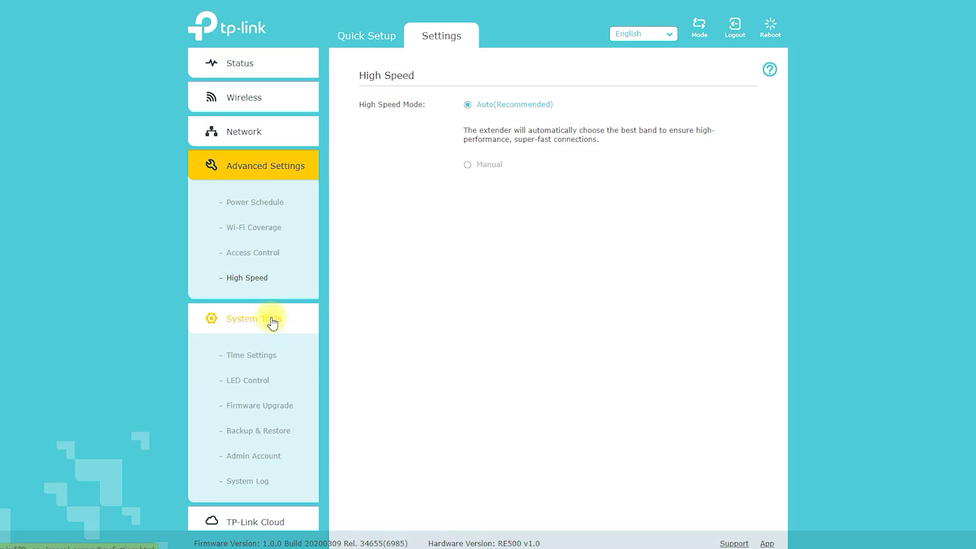
pyautogui.click(268, 356)
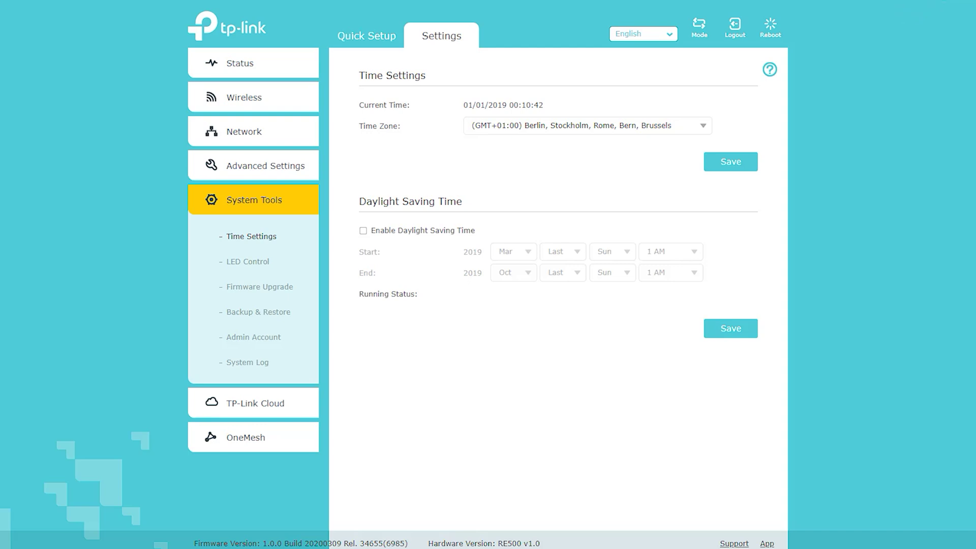
pyautogui.moveTo(417, 61)
pyautogui.mouseDown()
pyautogui.moveTo(344, 68)
pyautogui.moveTo(398, 93)
pyautogui.mouseUp()
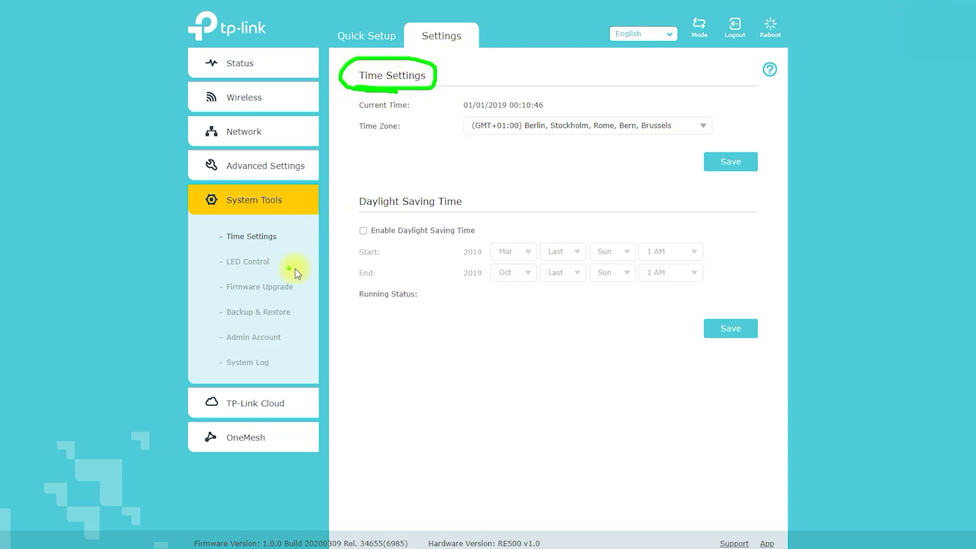
pyautogui.moveTo(352, 213)
pyautogui.mouseDown()
pyautogui.moveTo(442, 214)
pyautogui.moveTo(382, 179)
pyautogui.moveTo(355, 213)
pyautogui.mouseUp()
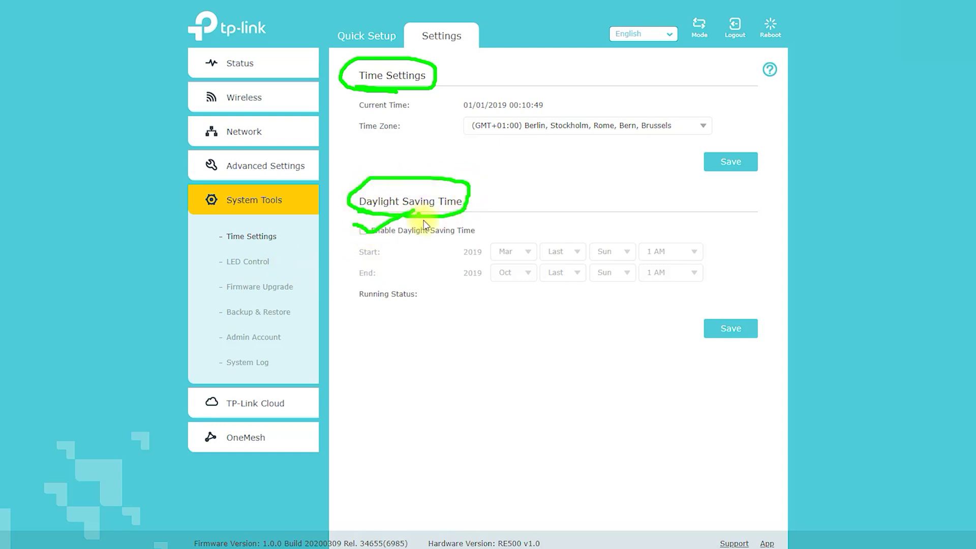
pyautogui.press('Escape')
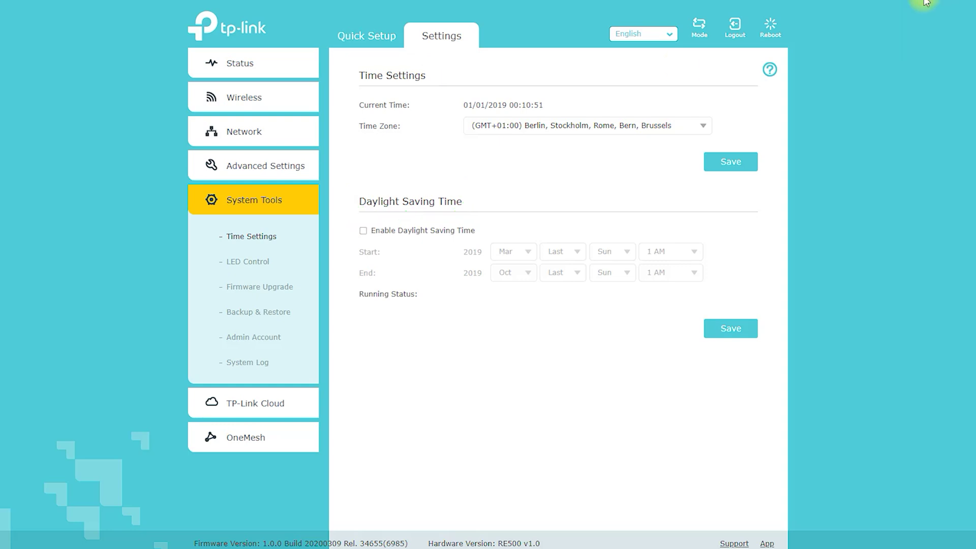
# View the LED Control page, and examine Firmware Upgrade by marking its Device Information, Online Upgrade and Local Upgrade sections
pyautogui.click(257, 261)
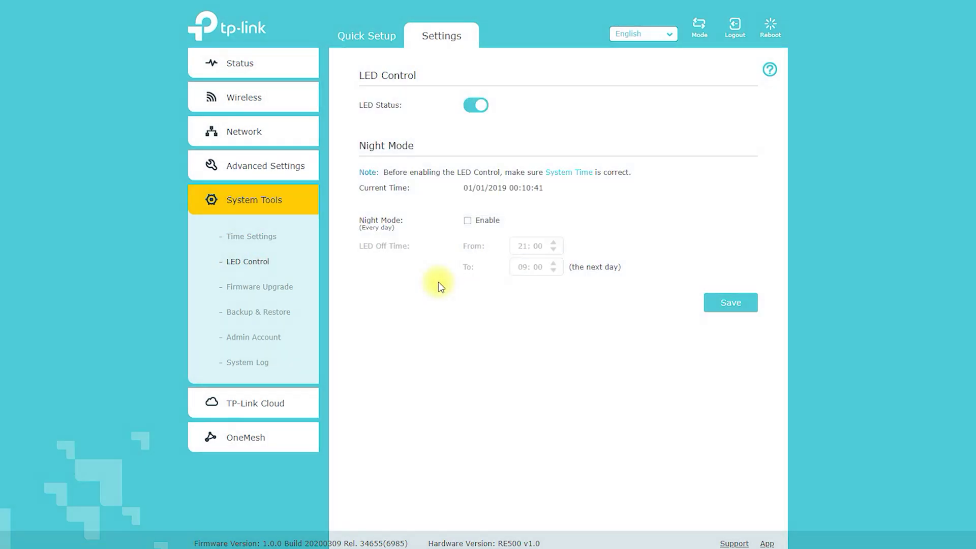
pyautogui.click(283, 287)
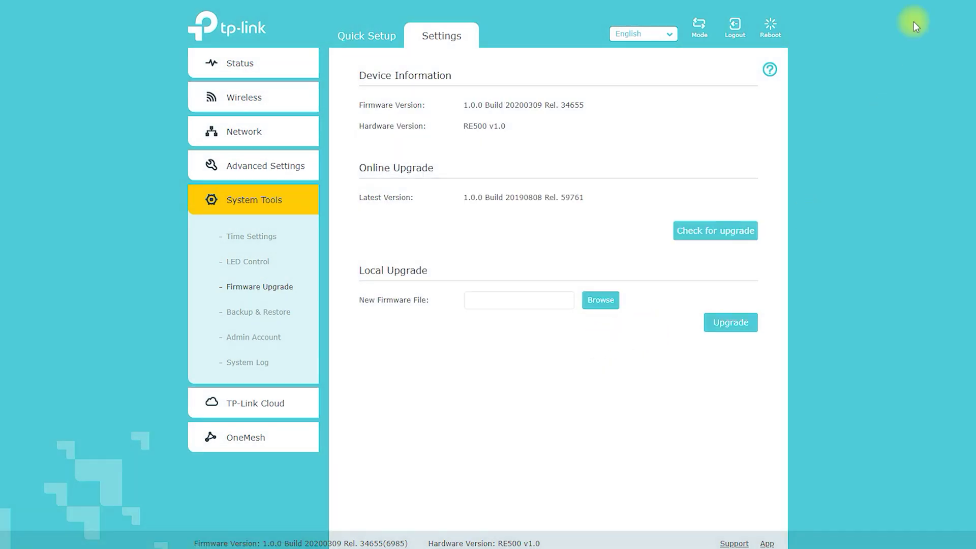
pyautogui.moveTo(359, 84)
pyautogui.mouseDown()
pyautogui.moveTo(420, 89)
pyautogui.moveTo(350, 74)
pyautogui.moveTo(394, 81)
pyautogui.mouseUp()
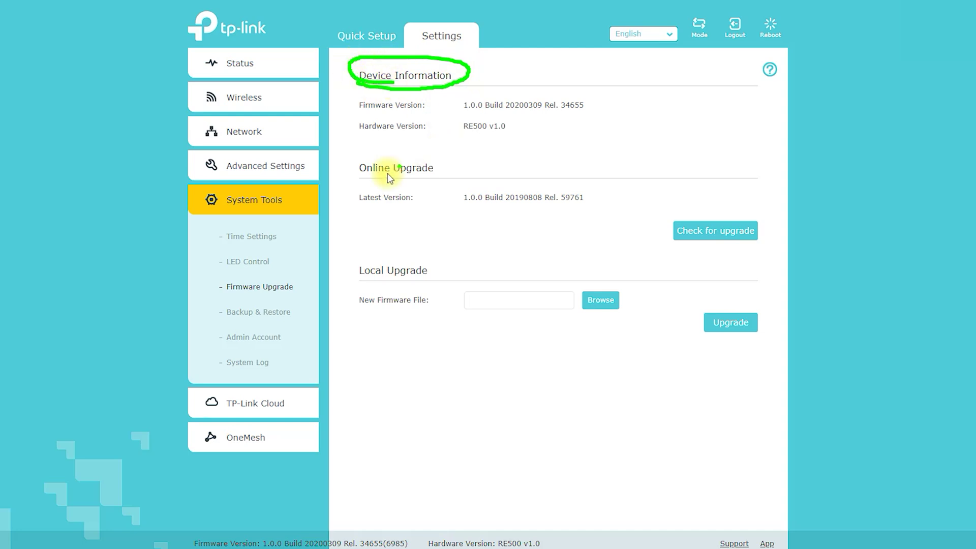
pyautogui.moveTo(344, 161); pyautogui.dragTo(356, 175)
pyautogui.moveTo(370, 278)
pyautogui.mouseDown()
pyautogui.moveTo(431, 254)
pyautogui.moveTo(588, 287)
pyautogui.moveTo(538, 281)
pyautogui.mouseUp()
pyautogui.moveTo(617, 295); pyautogui.dragTo(703, 298)
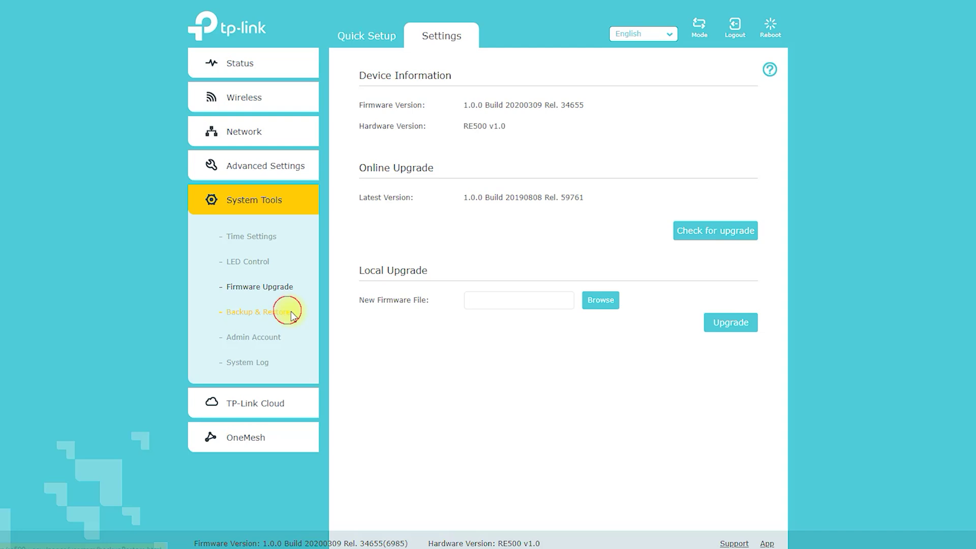
# Open Backup & Restore, mark the Backup, Restore and Factory Default Restore sections with arrows to their controls, and clear the markings
pyautogui.click(239, 311)
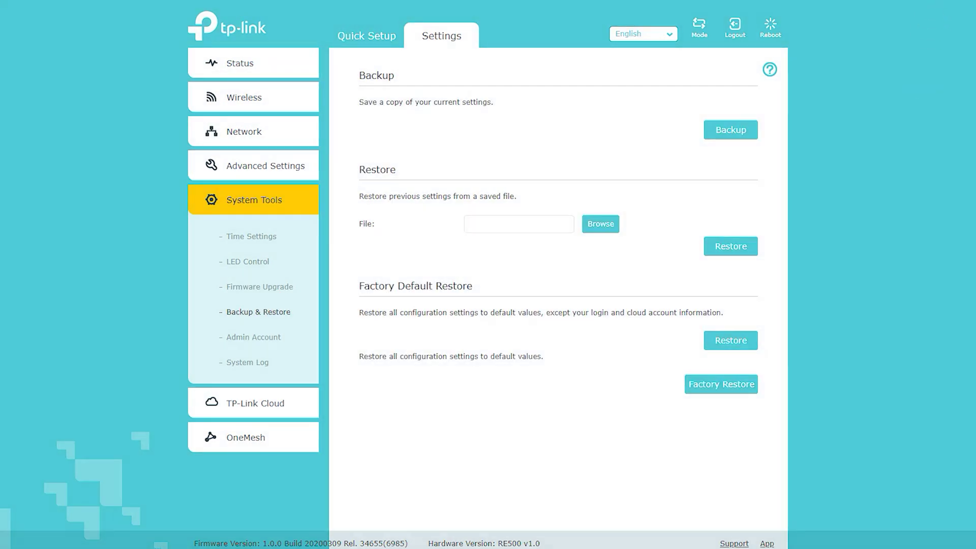
pyautogui.moveTo(368, 92)
pyautogui.mouseDown()
pyautogui.moveTo(418, 81)
pyautogui.moveTo(397, 97)
pyautogui.moveTo(661, 98)
pyautogui.moveTo(701, 111)
pyautogui.moveTo(656, 112)
pyautogui.mouseUp()
pyautogui.moveTo(362, 179)
pyautogui.mouseDown()
pyautogui.moveTo(377, 152)
pyautogui.moveTo(394, 187)
pyautogui.moveTo(427, 163)
pyautogui.moveTo(536, 189)
pyautogui.moveTo(542, 208)
pyautogui.moveTo(565, 170)
pyautogui.mouseUp()
pyautogui.moveTo(621, 221); pyautogui.dragTo(722, 233)
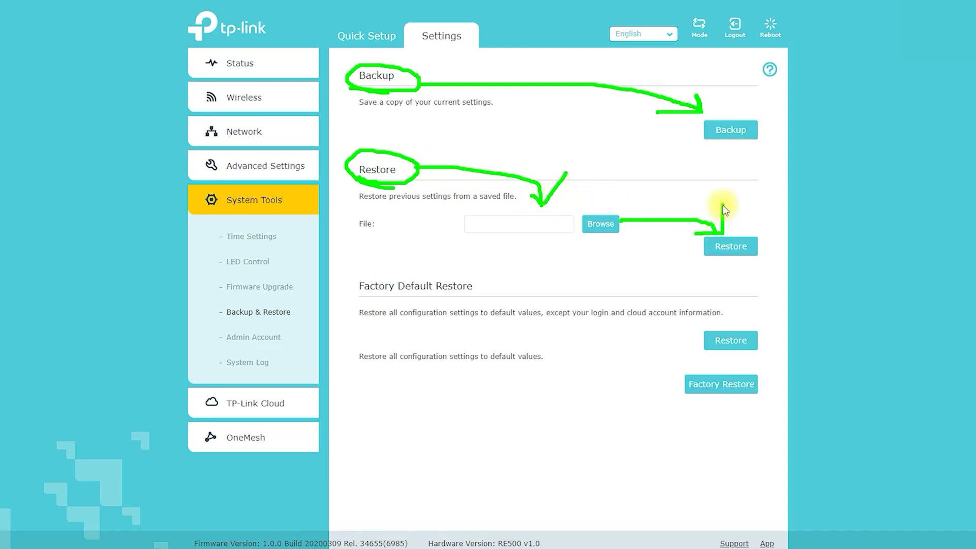
pyautogui.moveTo(356, 299)
pyautogui.mouseDown()
pyautogui.moveTo(488, 288)
pyautogui.moveTo(371, 270)
pyautogui.moveTo(389, 307)
pyautogui.mouseUp()
pyautogui.moveTo(493, 288)
pyautogui.mouseDown()
pyautogui.moveTo(563, 291)
pyautogui.moveTo(697, 336)
pyautogui.moveTo(638, 345)
pyautogui.mouseUp()
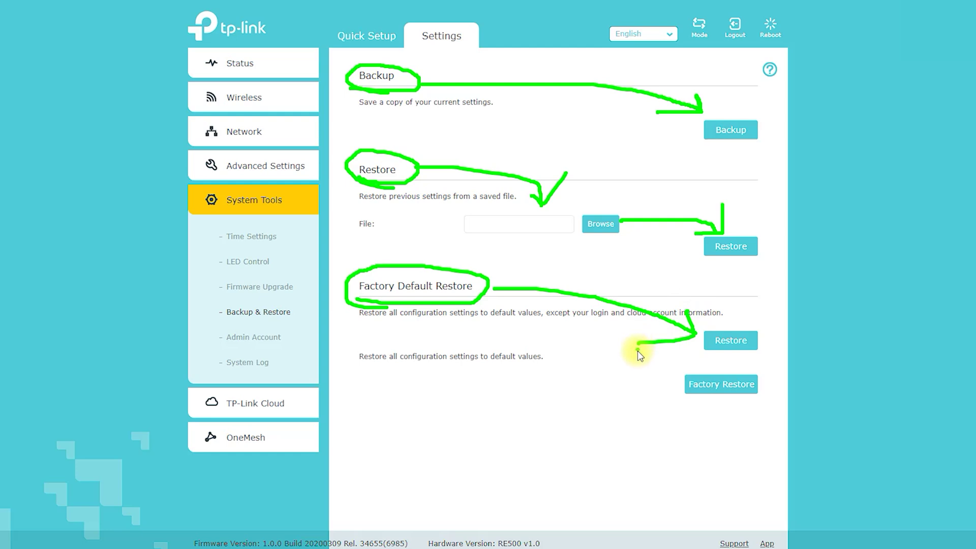
pyautogui.moveTo(745, 371)
pyautogui.mouseDown()
pyautogui.moveTo(642, 395)
pyautogui.moveTo(796, 367)
pyautogui.mouseUp()
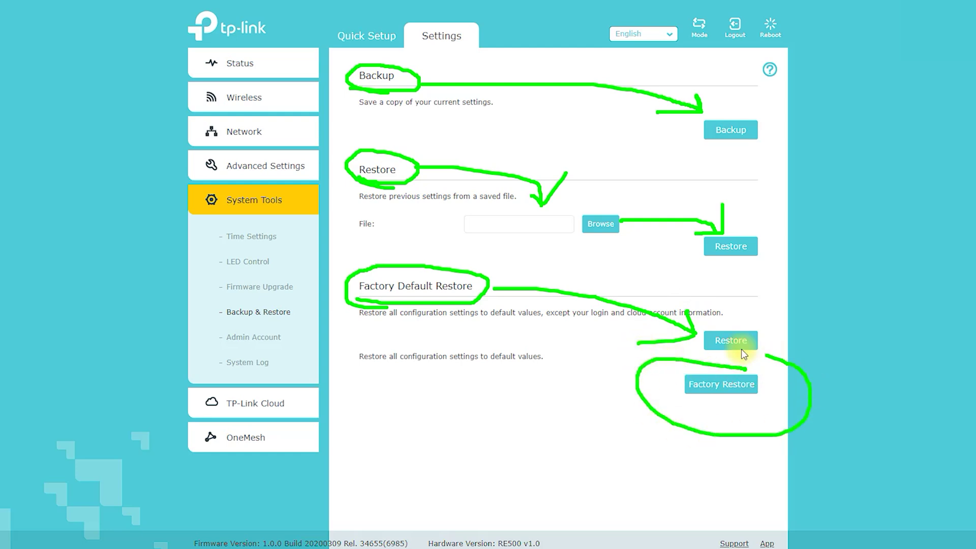
pyautogui.click(829, 289)
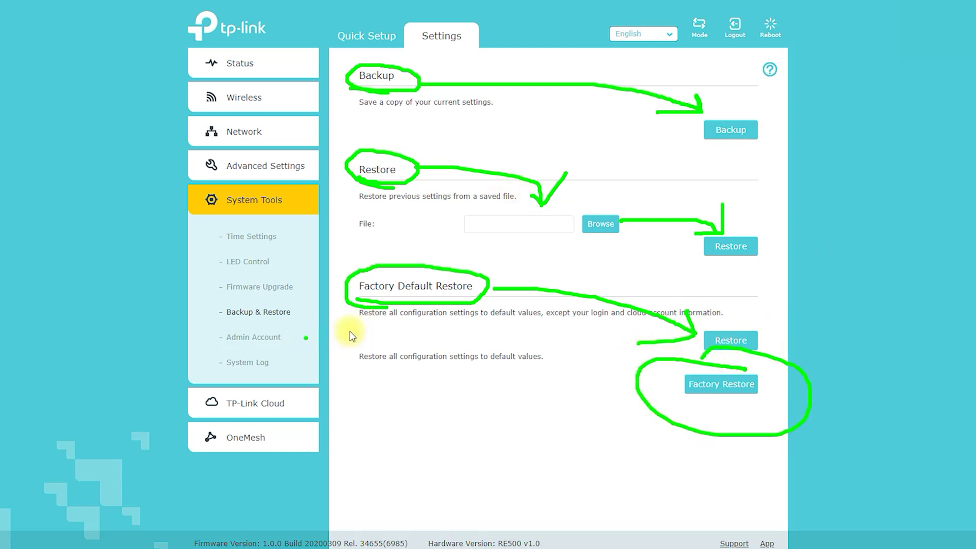
pyautogui.press('Escape')
# Open the Admin Account page, circle its heading, and view the System Log page
pyautogui.click(255, 337)
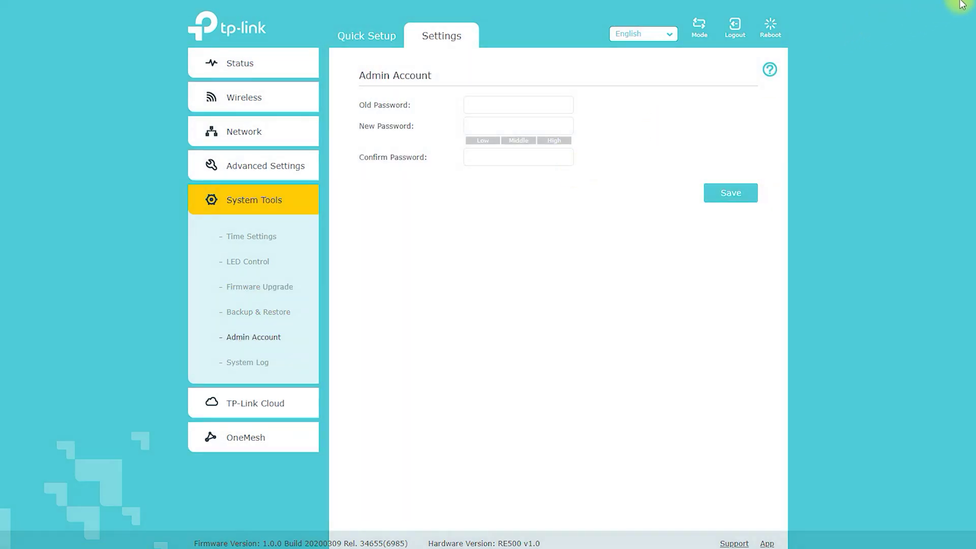
pyautogui.moveTo(352, 90)
pyautogui.mouseDown()
pyautogui.moveTo(462, 74)
pyautogui.moveTo(355, 61)
pyautogui.moveTo(366, 97)
pyautogui.mouseUp()
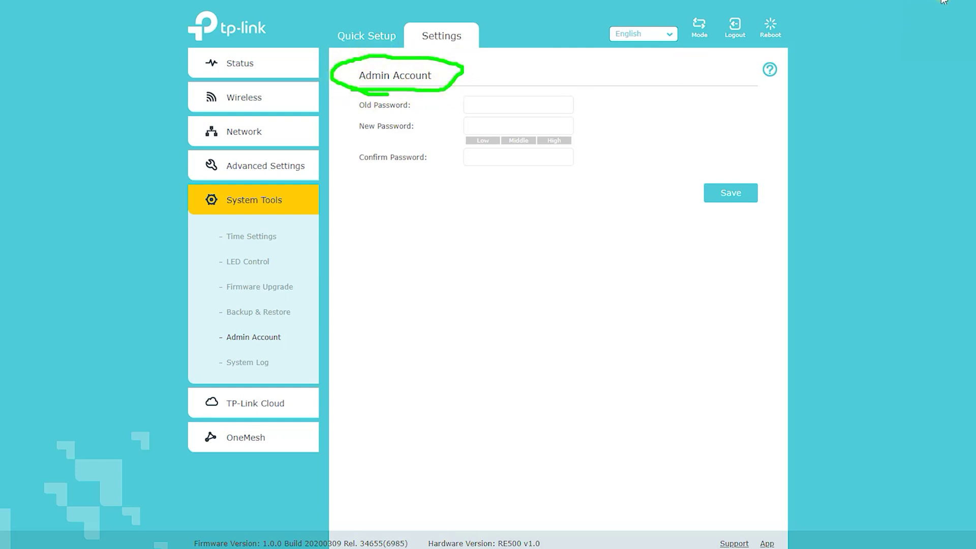
pyautogui.click(254, 362)
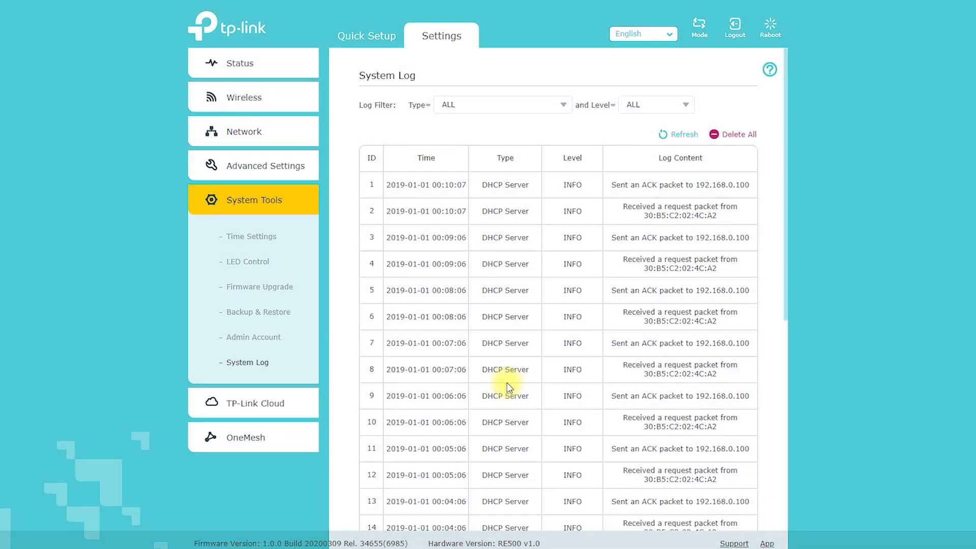
# View the TP-Link Cloud page and the OneMesh page
pyautogui.click(280, 401)
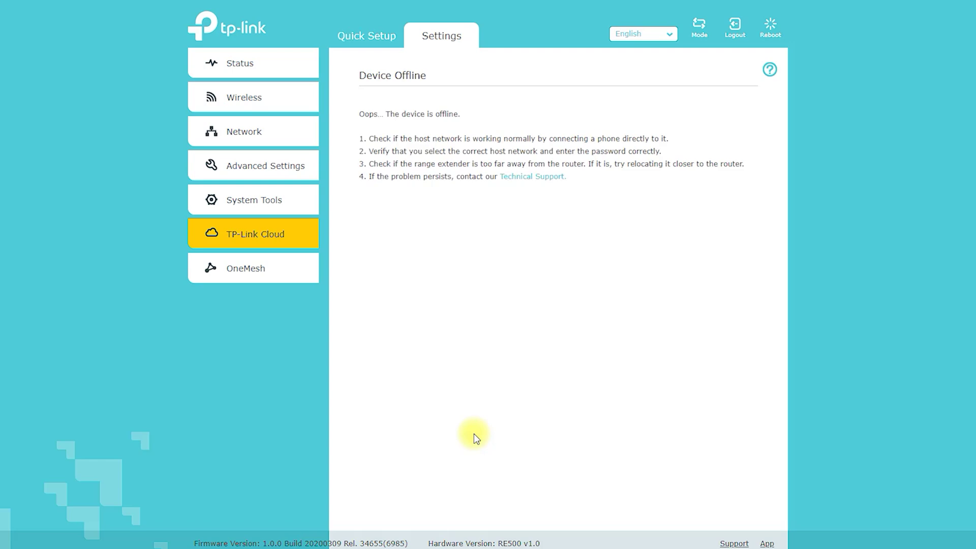
pyautogui.click(244, 267)
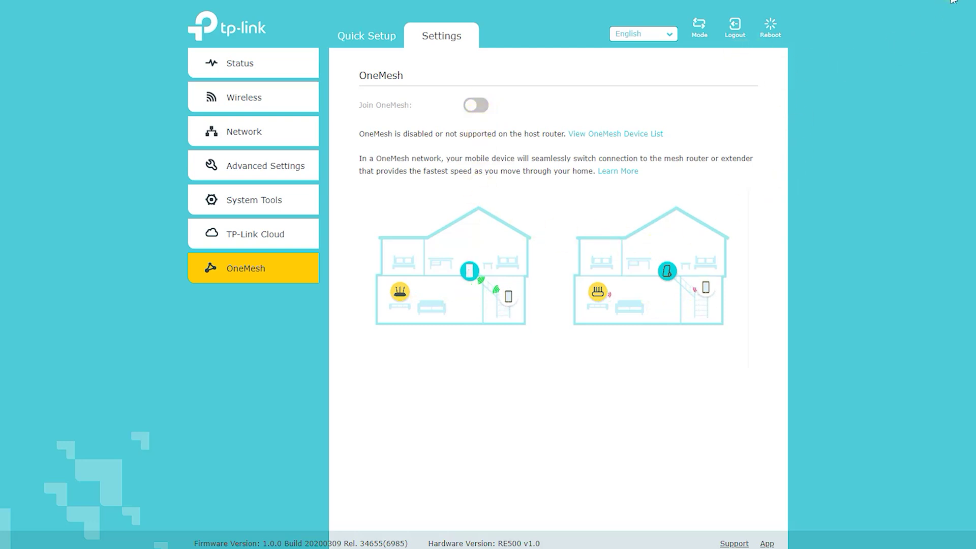
# Circle the Mode control and try to switch the extender's operating mode to Access Point, confirming the reboot
pyautogui.moveTo(722, 47)
pyautogui.mouseDown()
pyautogui.moveTo(705, 11)
pyautogui.moveTo(672, 36)
pyautogui.moveTo(679, 43)
pyautogui.mouseUp()
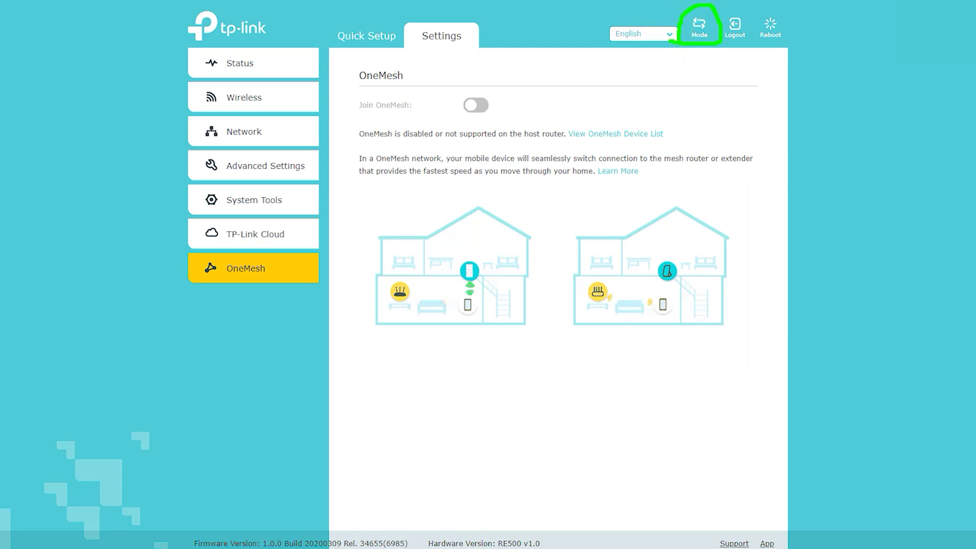
pyautogui.click(700, 28)
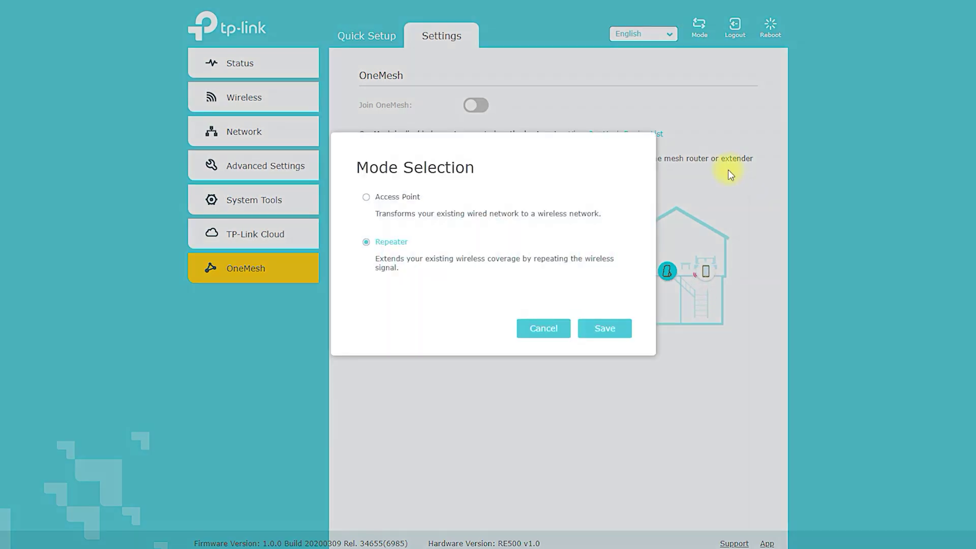
pyautogui.click(394, 197)
pyautogui.click(606, 329)
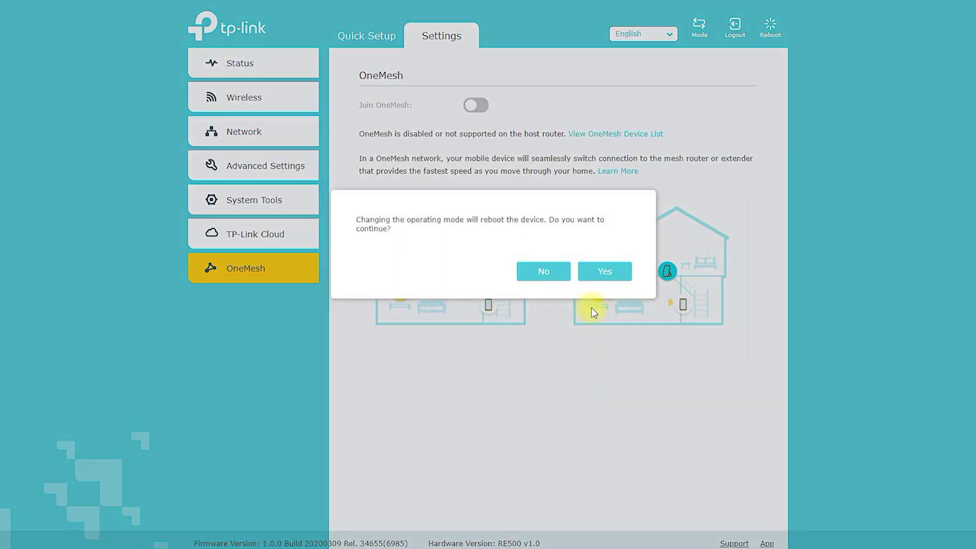
pyautogui.click(608, 271)
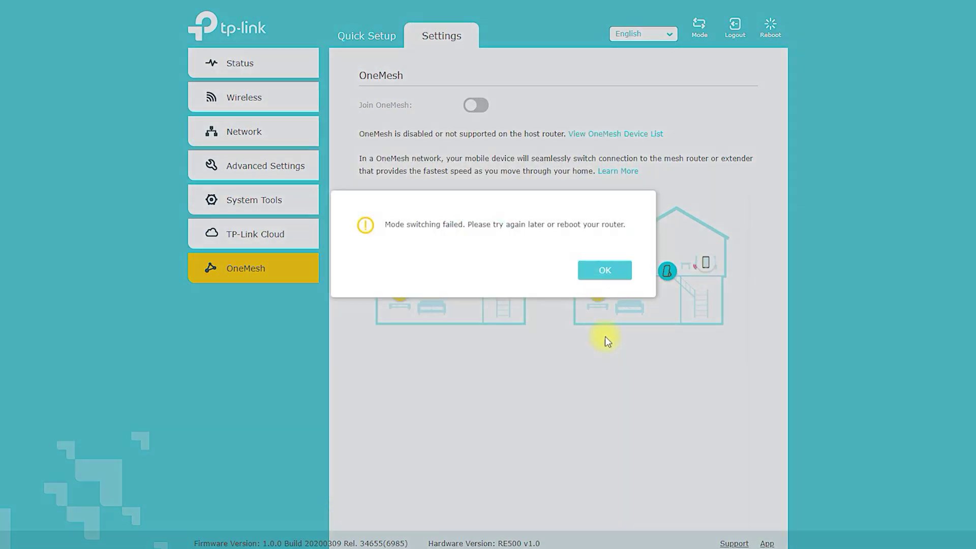
pyautogui.click(604, 268)
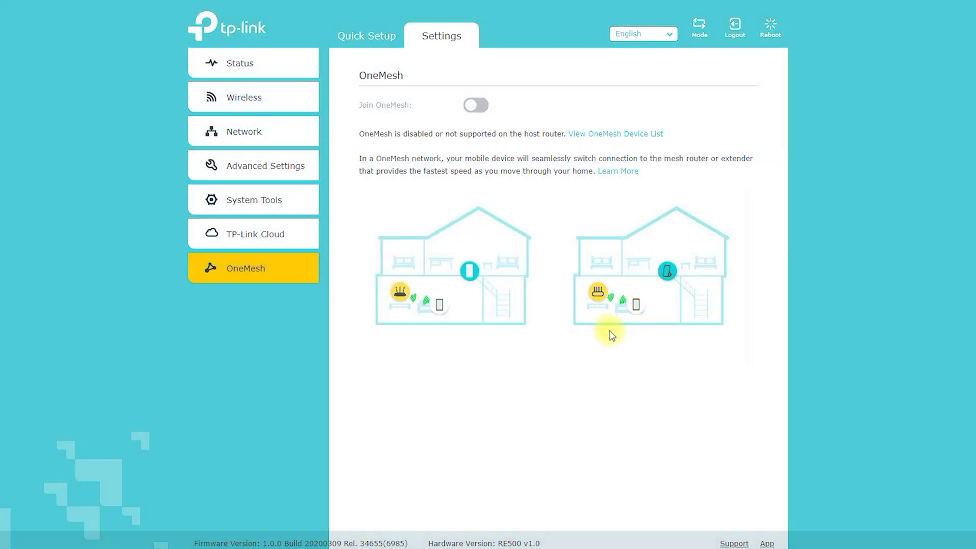
# Circle the interface language selector and browse its list of available languages
pyautogui.click(605, 50)
pyautogui.moveTo(605, 49)
pyautogui.mouseDown()
pyautogui.moveTo(702, 29)
pyautogui.moveTo(595, 28)
pyautogui.moveTo(608, 50)
pyautogui.mouseUp()
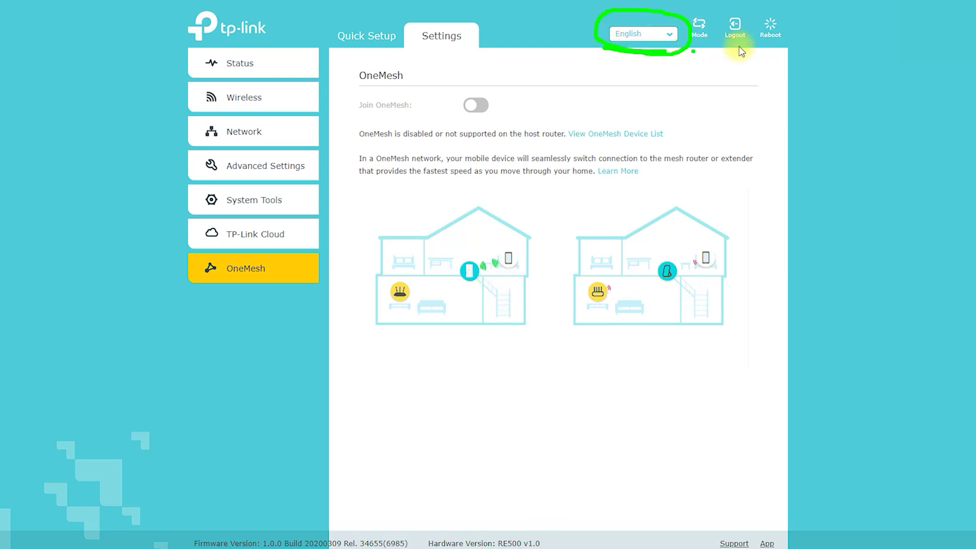
pyautogui.click(668, 35)
pyautogui.scroll(-4, 666, 94)
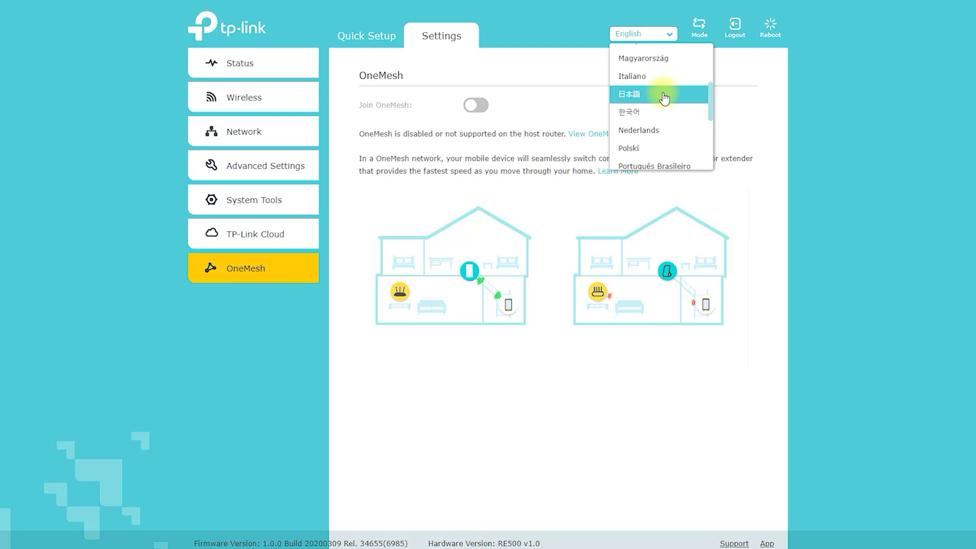
pyautogui.moveTo(710, 120); pyautogui.dragTo(710, 49)
# Return to the Status page, expand the Wireless settings entries and close the language list
pyautogui.click(269, 64)
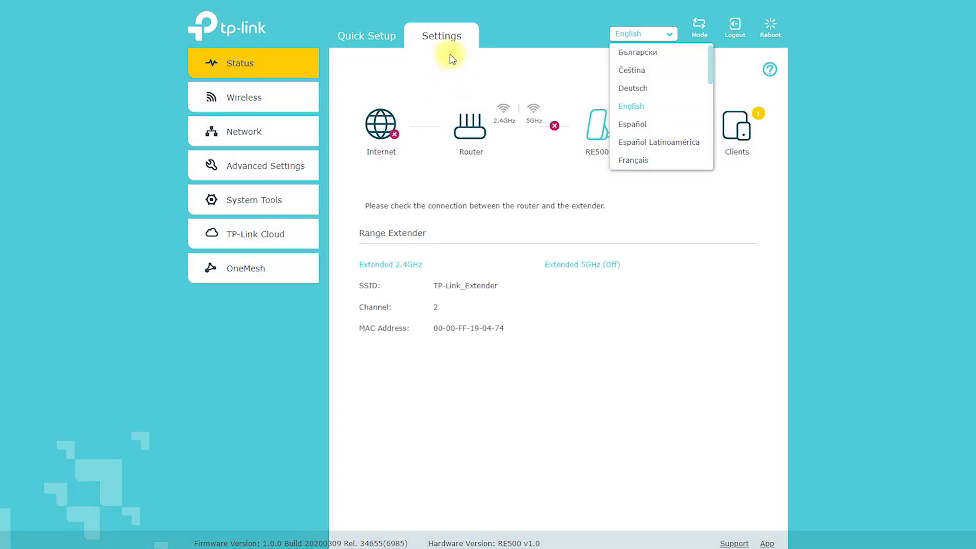
pyautogui.click(257, 97)
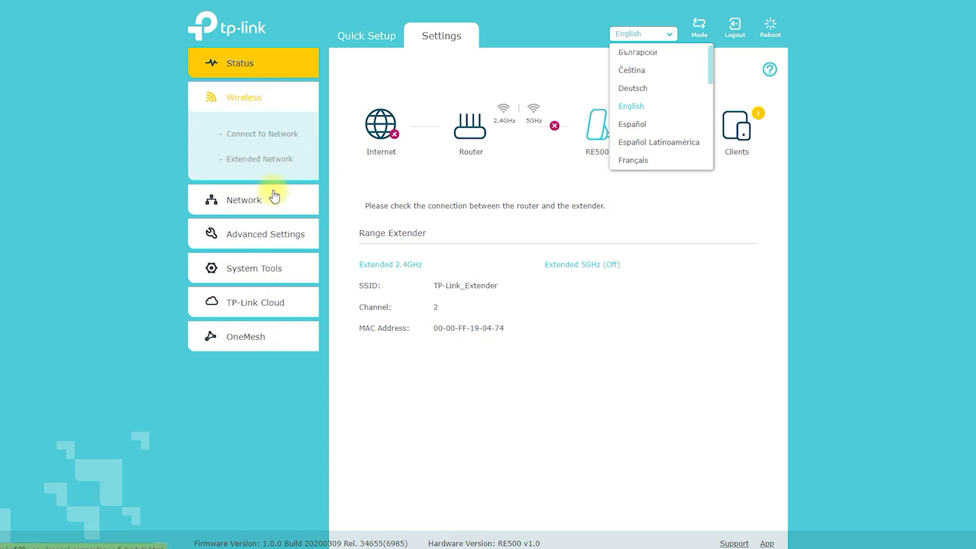
pyautogui.press('Escape')
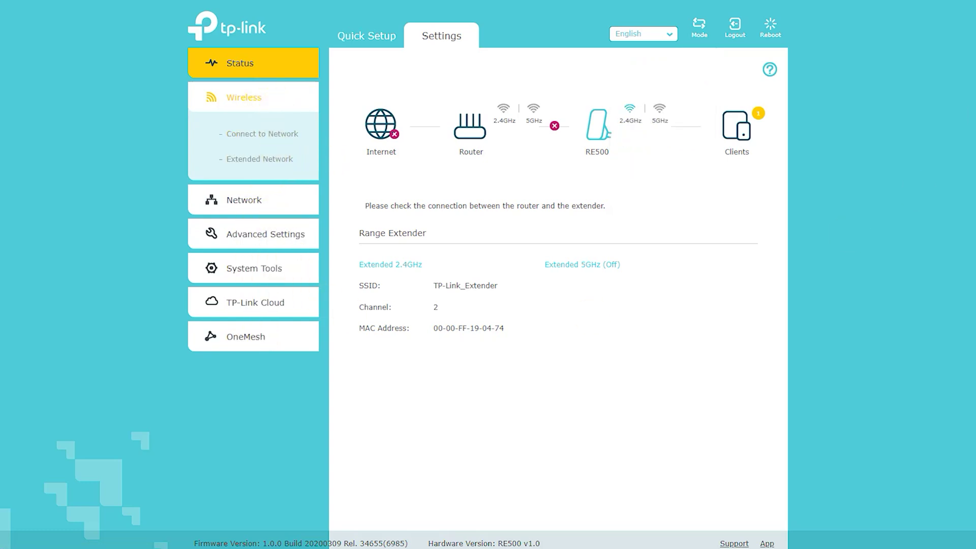